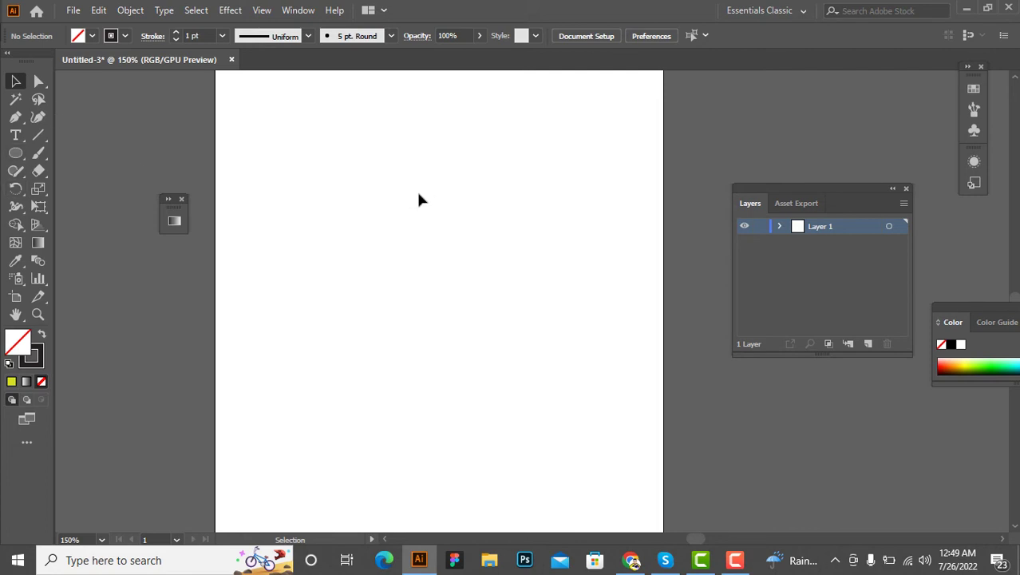
# - Draw a wide ellipse and a smaller ellipse below it on the artboard
pyautogui.moveTo(15, 153); pyautogui.dragTo(69, 191)
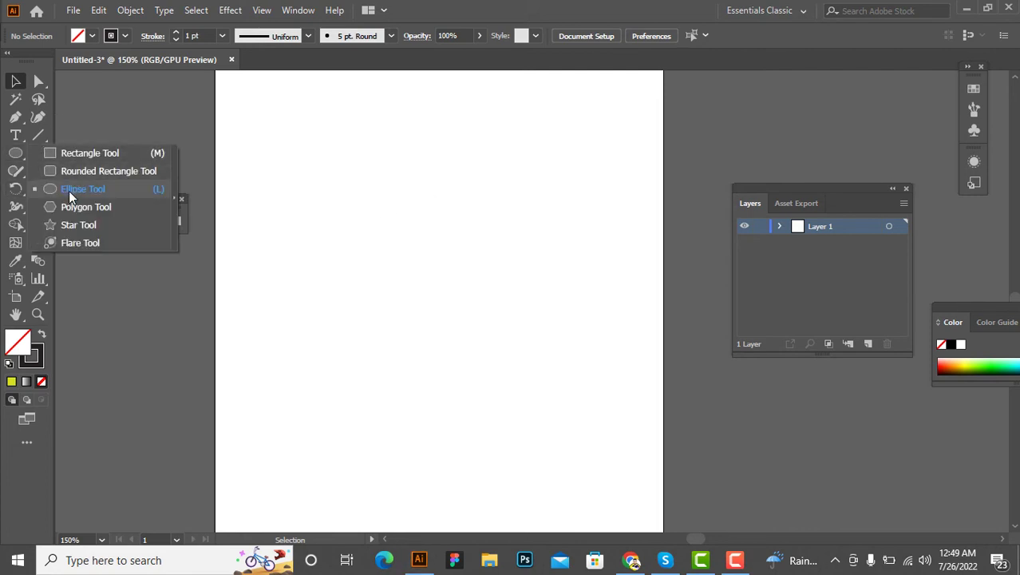
pyautogui.moveTo(294, 198)
pyautogui.mouseDown()
pyautogui.moveTo(550, 334)
pyautogui.moveTo(490, 289)
pyautogui.mouseUp()
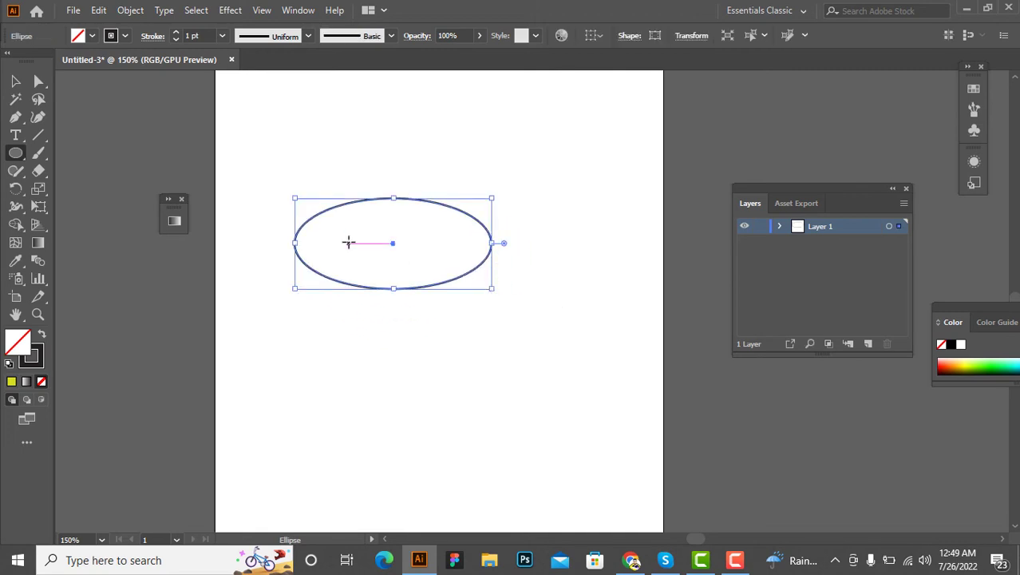
pyautogui.moveTo(345, 240); pyautogui.dragTo(339, 207)
pyautogui.moveTo(259, 311)
pyautogui.mouseDown()
pyautogui.moveTo(345, 354)
pyautogui.moveTo(336, 359)
pyautogui.moveTo(387, 348)
pyautogui.moveTo(503, 351)
pyautogui.mouseUp()
pyautogui.press('v')
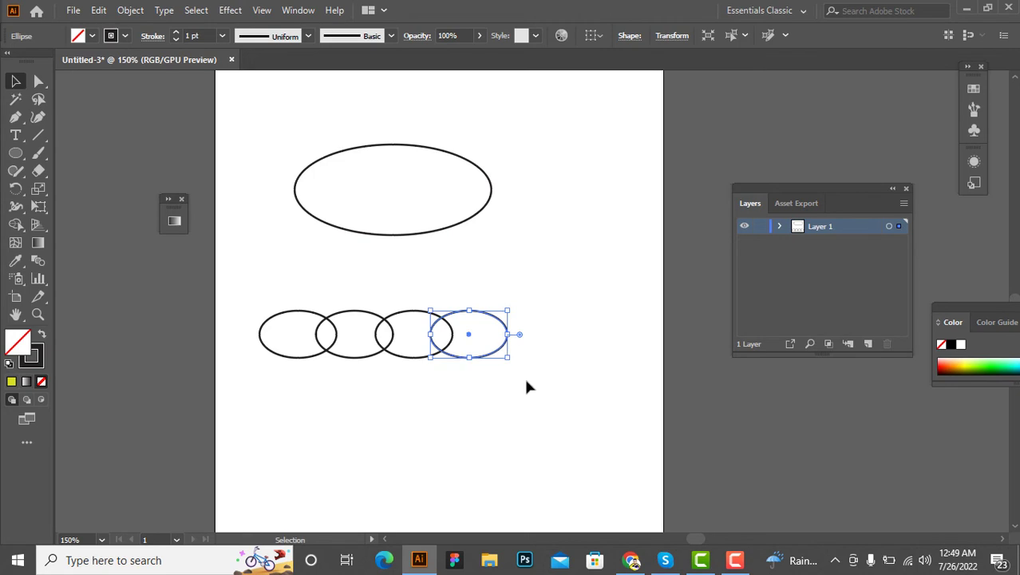
# - Group the four small ellipses and centre them horizontally and vertically on the large ellipse
pyautogui.moveTo(527, 384); pyautogui.dragTo(216, 287)
pyautogui.hotkey('ctrl', 'g')
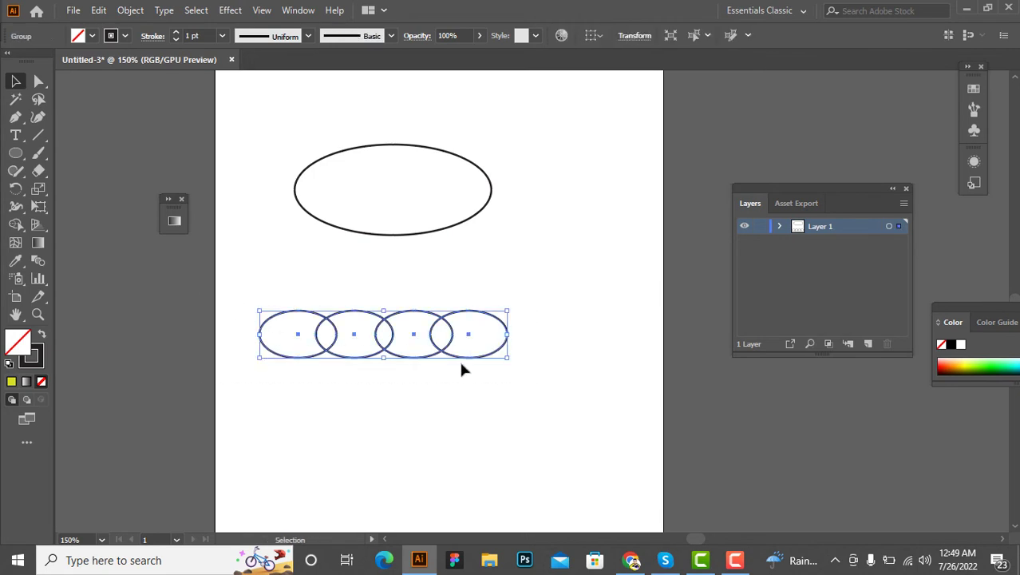
pyautogui.moveTo(436, 342); pyautogui.dragTo(436, 317)
pyautogui.moveTo(264, 149); pyautogui.dragTo(551, 376)
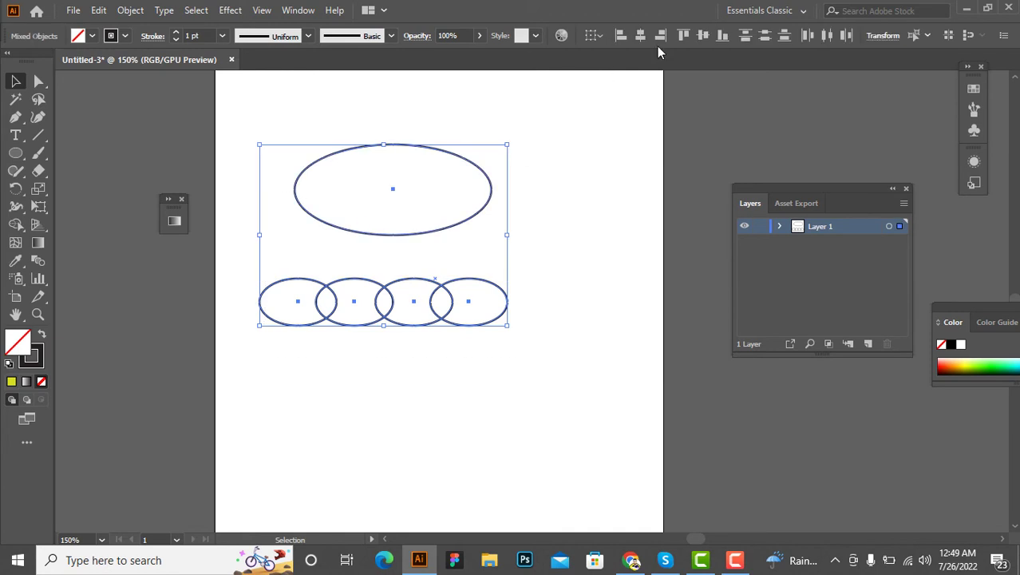
pyautogui.click(639, 36)
pyautogui.click(703, 36)
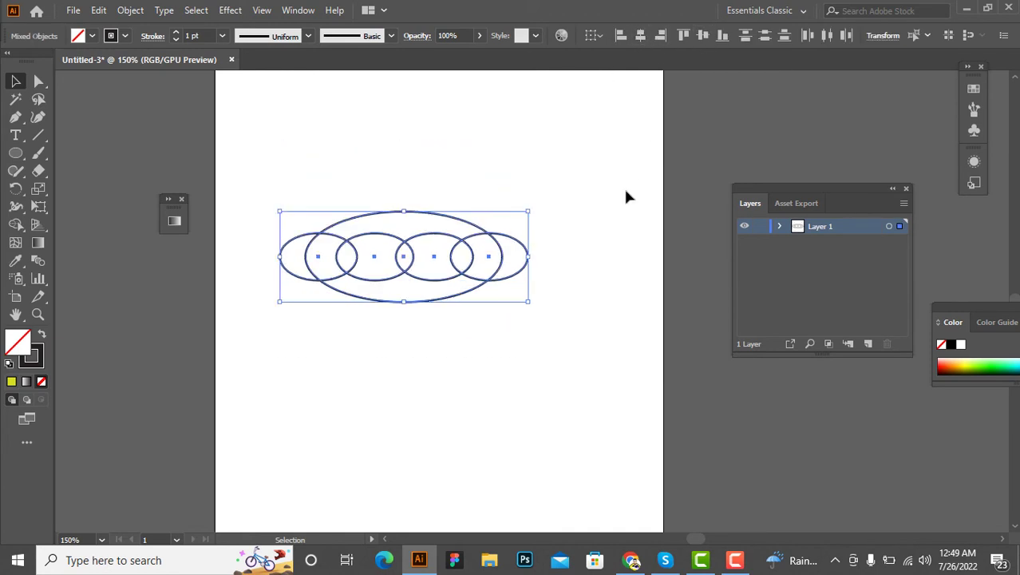
# - Nudge the small-ellipse group down so it straddles the large ellipse's lower edge
pyautogui.click(624, 186)
pyautogui.moveTo(457, 268); pyautogui.dragTo(460, 274)
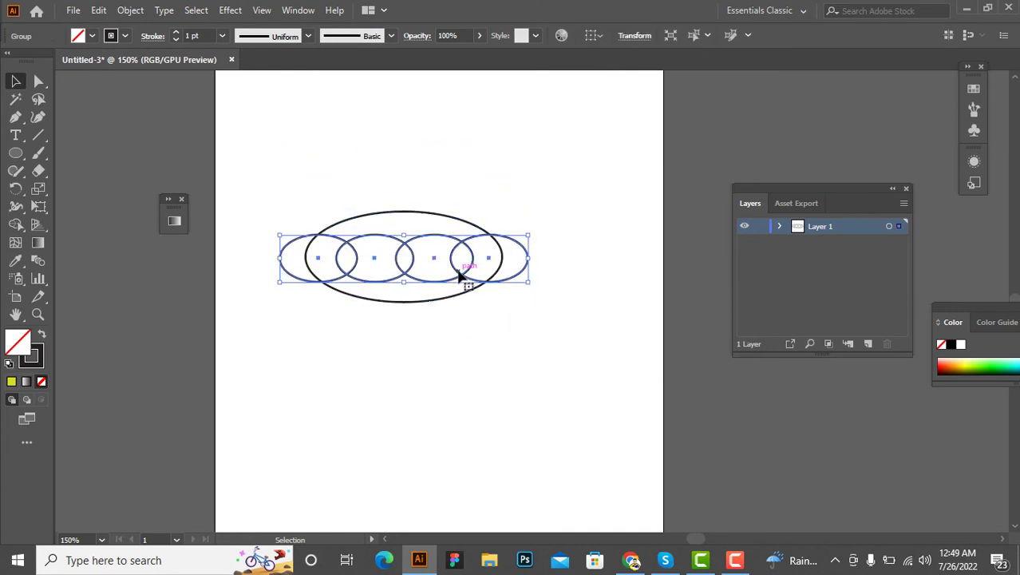
pyautogui.hotkey('shift', 'Down')
pyautogui.hotkey('shift', 'Down')
pyautogui.press('Up')
pyautogui.press('Up')
pyautogui.press('Up')
pyautogui.press('Up')
pyautogui.press('Up')
pyautogui.press('Up')
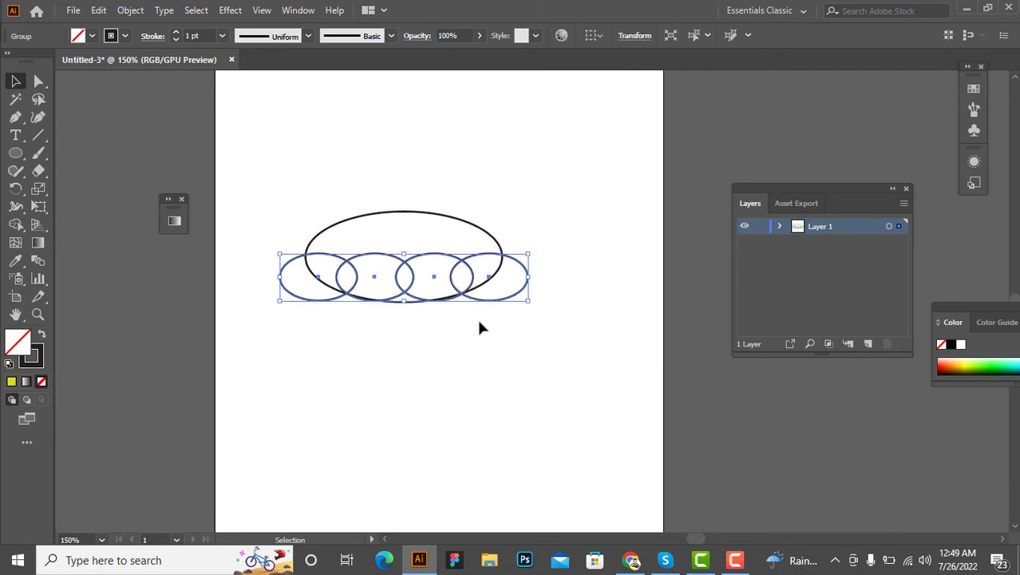
pyautogui.moveTo(479, 321); pyautogui.dragTo(363, 250)
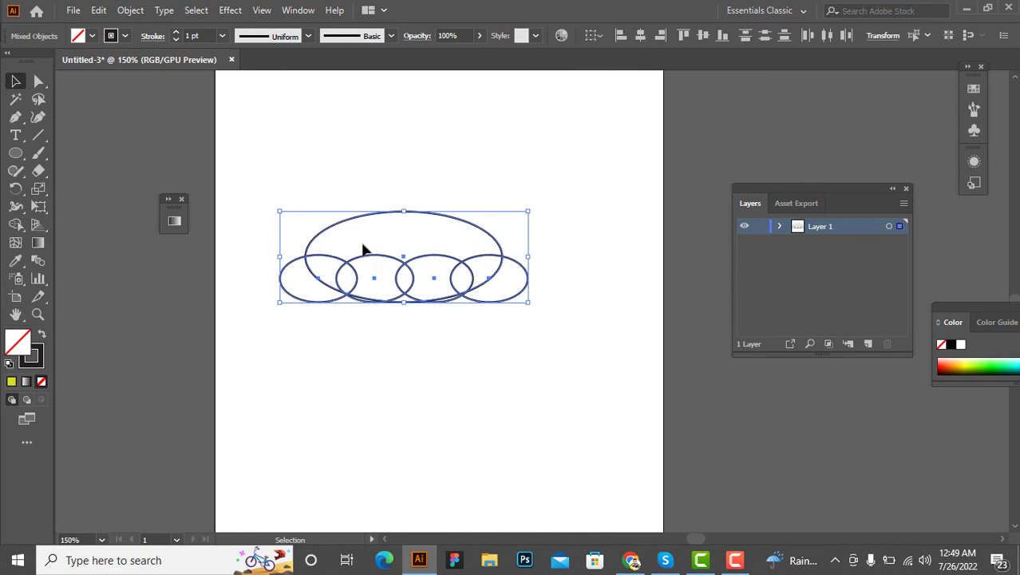
pyautogui.click(15, 225)
pyautogui.click(15, 224)
pyautogui.click(76, 231)
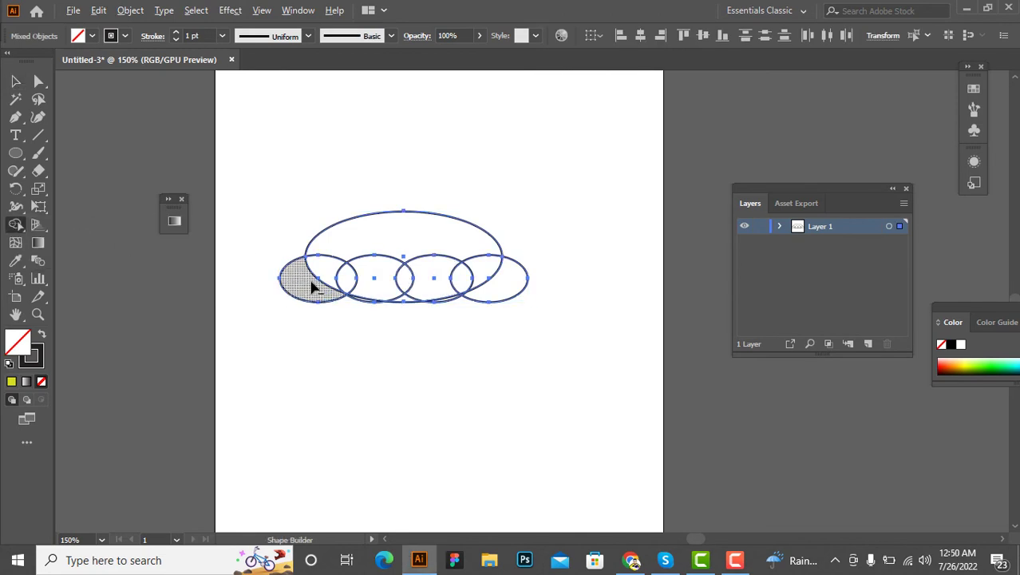
# - Remove the small ellipses with Shape Builder, leaving a scalloped canopy, and nudge it up
pyautogui.moveTo(314, 288); pyautogui.dragTo(295, 301)
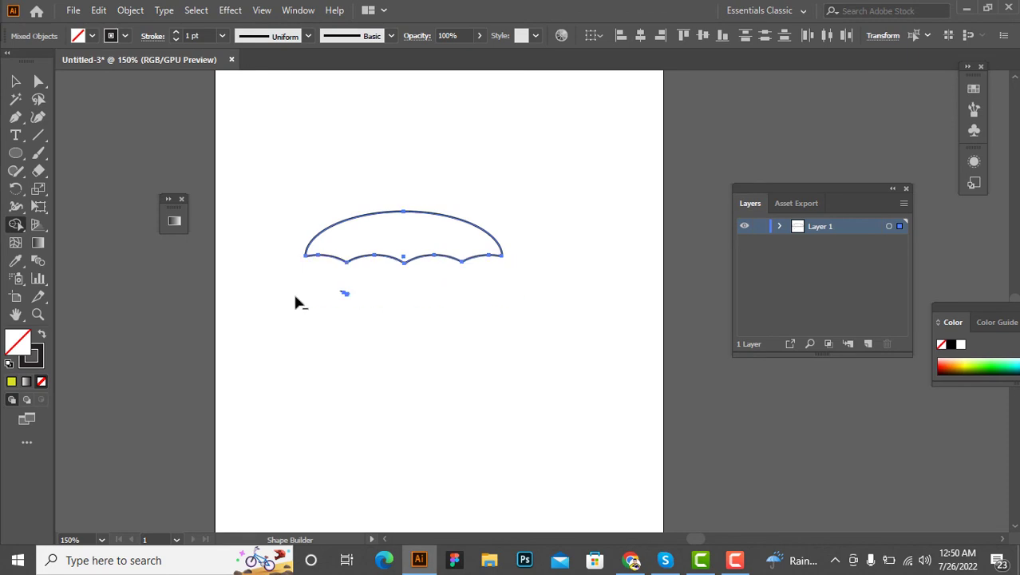
pyautogui.click(38, 80)
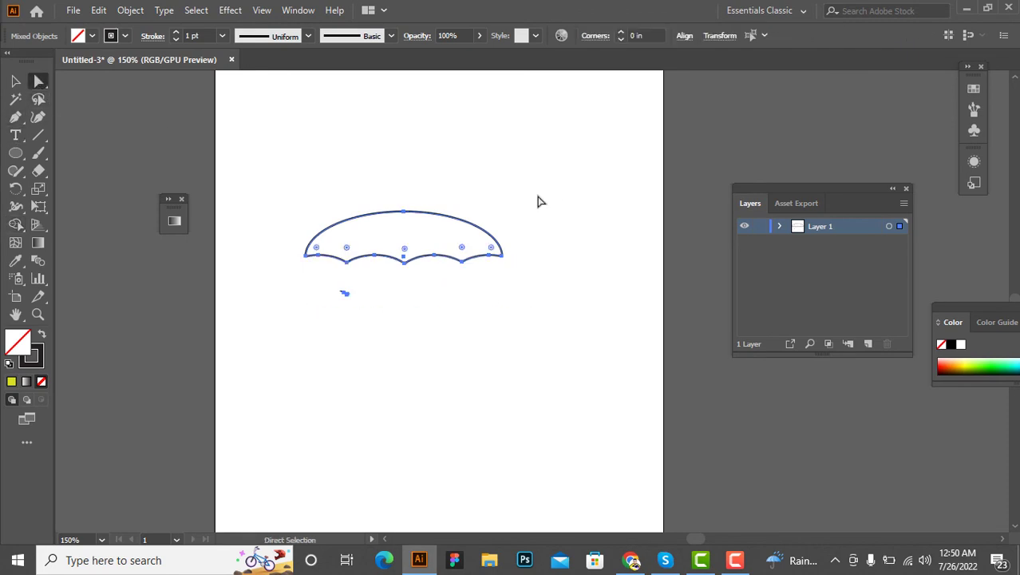
pyautogui.click(390, 336)
pyautogui.moveTo(369, 314); pyautogui.dragTo(324, 286)
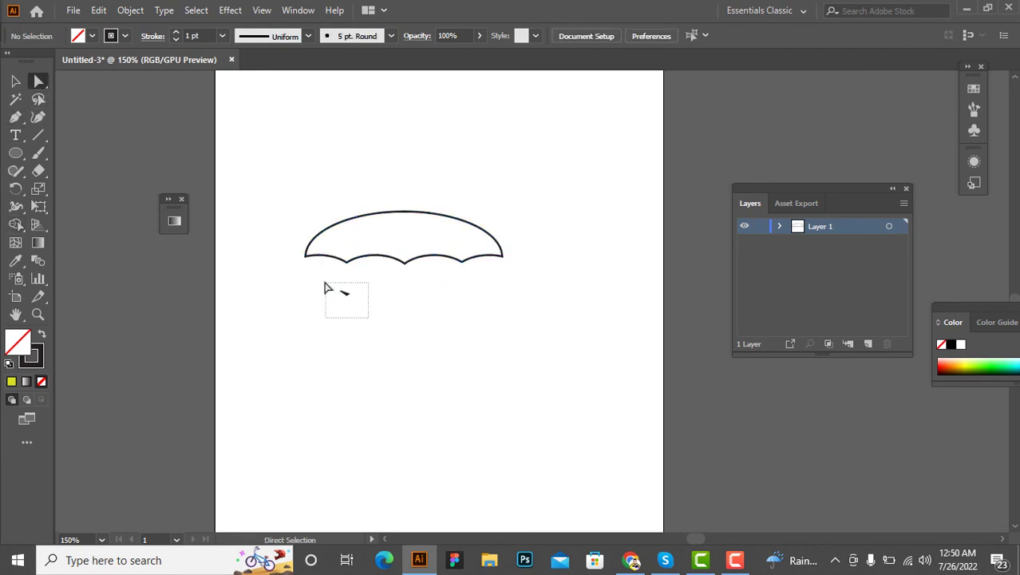
pyautogui.click(324, 286)
pyautogui.moveTo(296, 201); pyautogui.dragTo(414, 280)
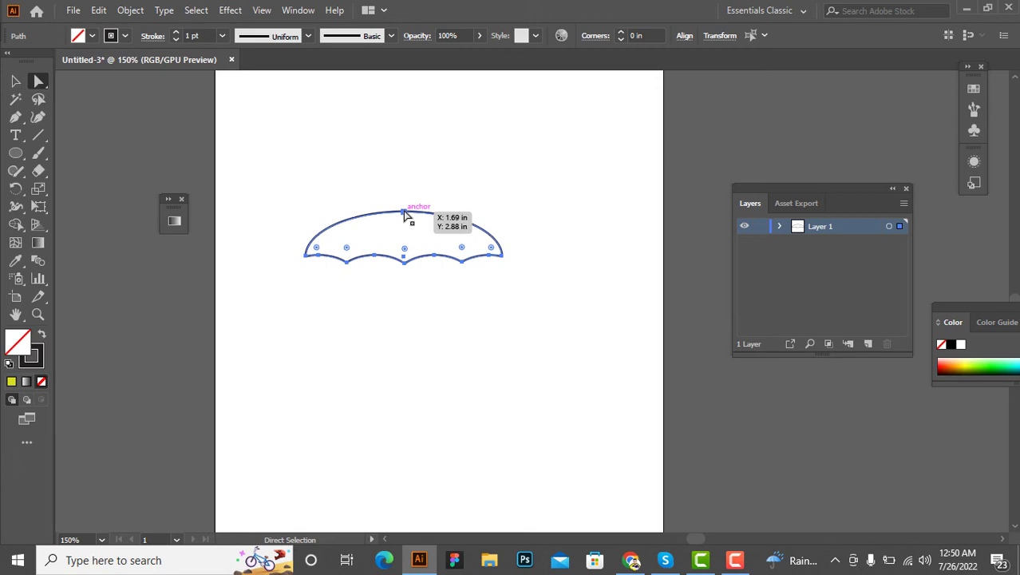
pyautogui.moveTo(405, 213); pyautogui.dragTo(404, 201)
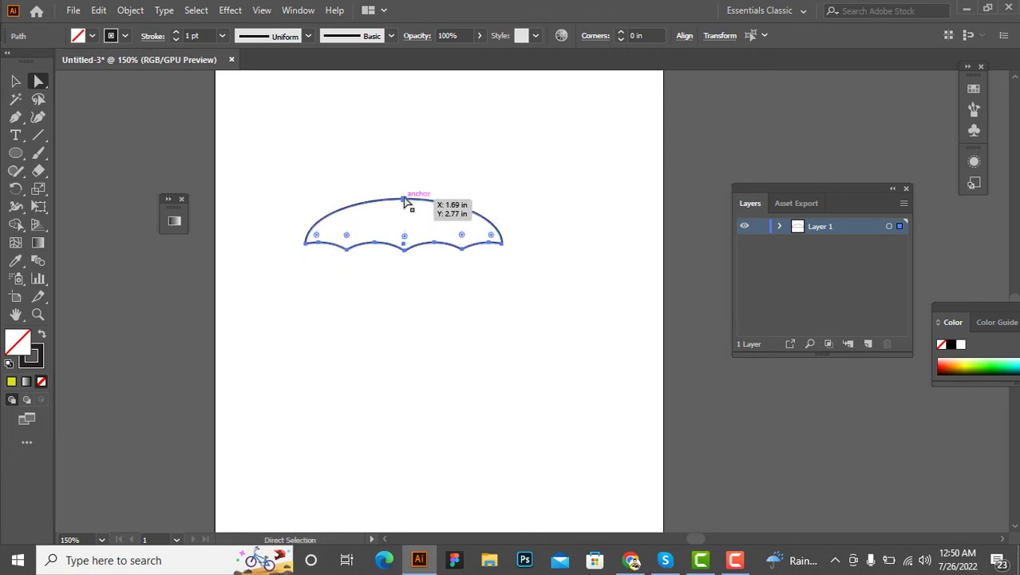
# - Drag the canopy's top anchor upward to make the dome taller
pyautogui.click(405, 204)
pyautogui.click(408, 192)
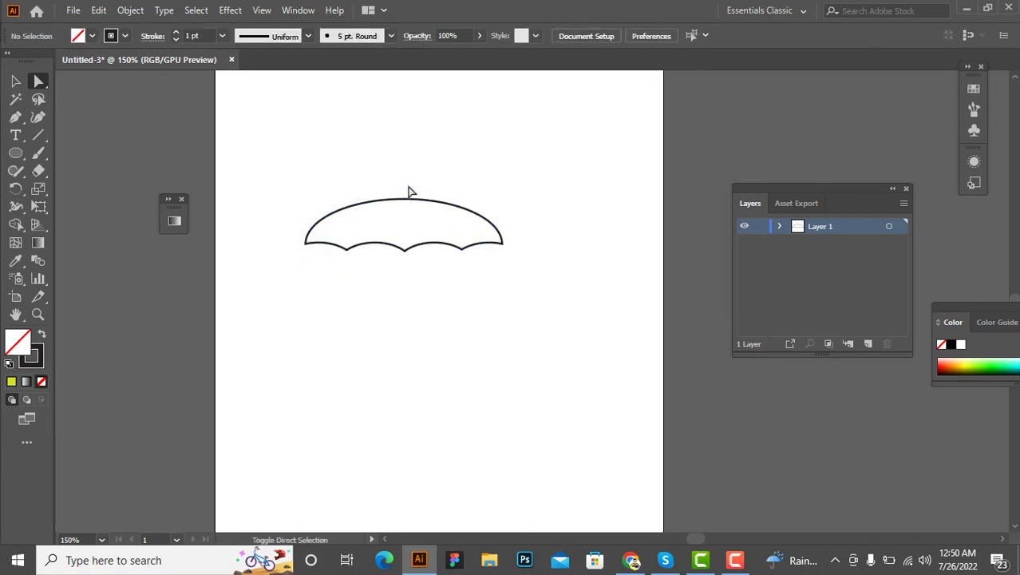
pyautogui.click(404, 198)
pyautogui.moveTo(404, 203); pyautogui.dragTo(405, 182)
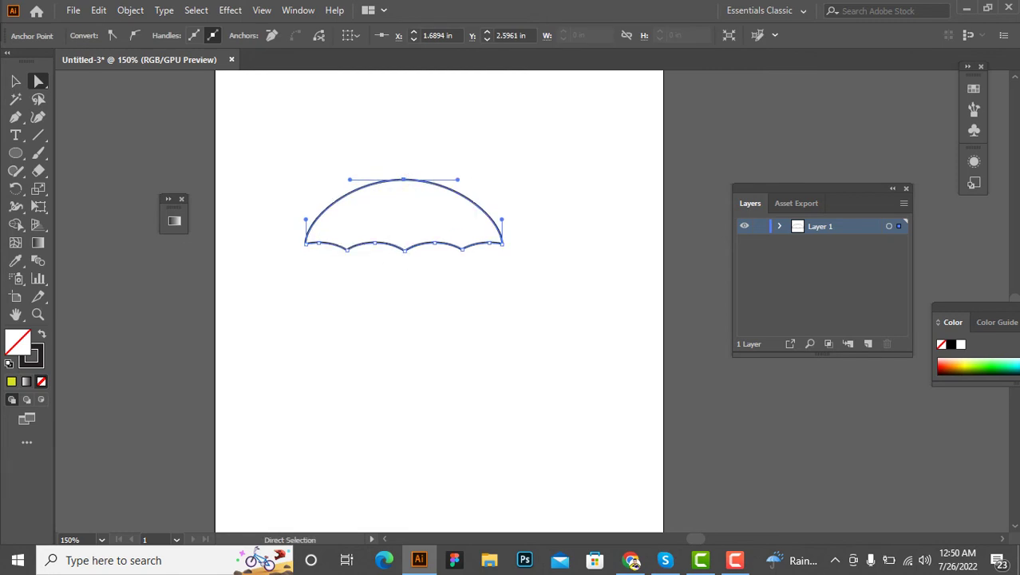
pyautogui.click(14, 81)
pyautogui.click(404, 289)
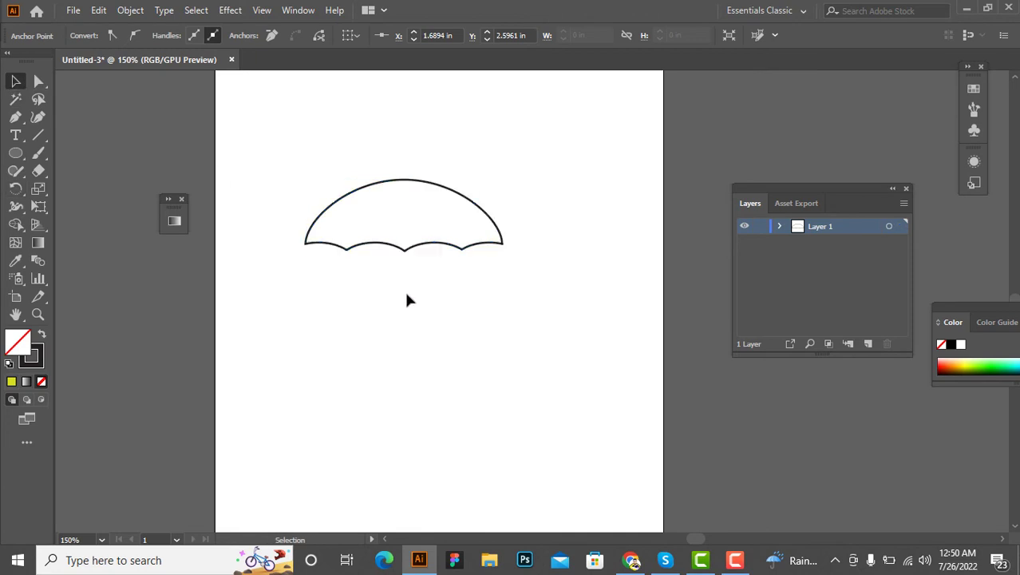
pyautogui.click(360, 249)
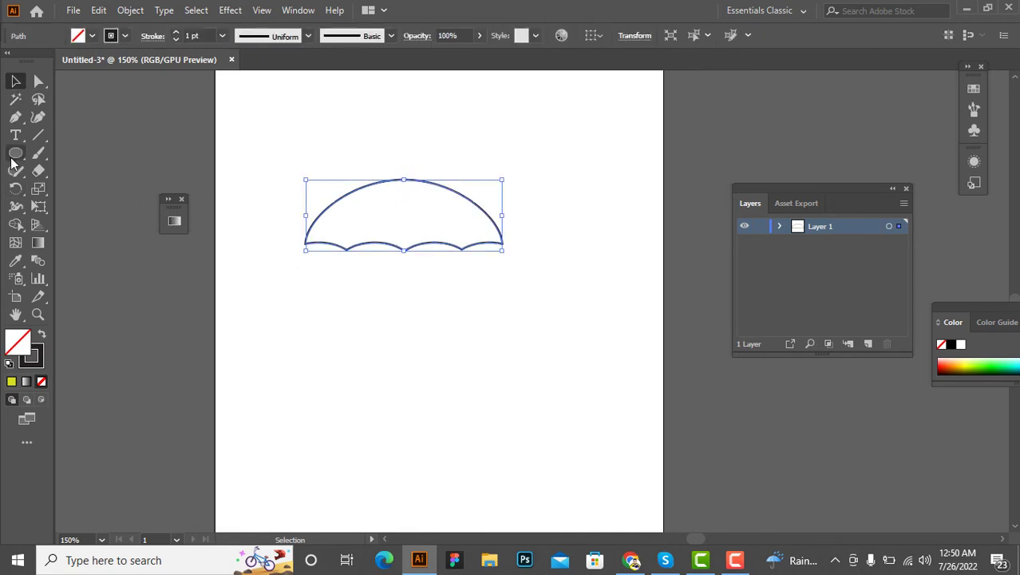
# - Pen-draw a vertical shaft through the canopy ending in a short hook with rounded bottom corners
pyautogui.moveTo(15, 116); pyautogui.dragTo(75, 120)
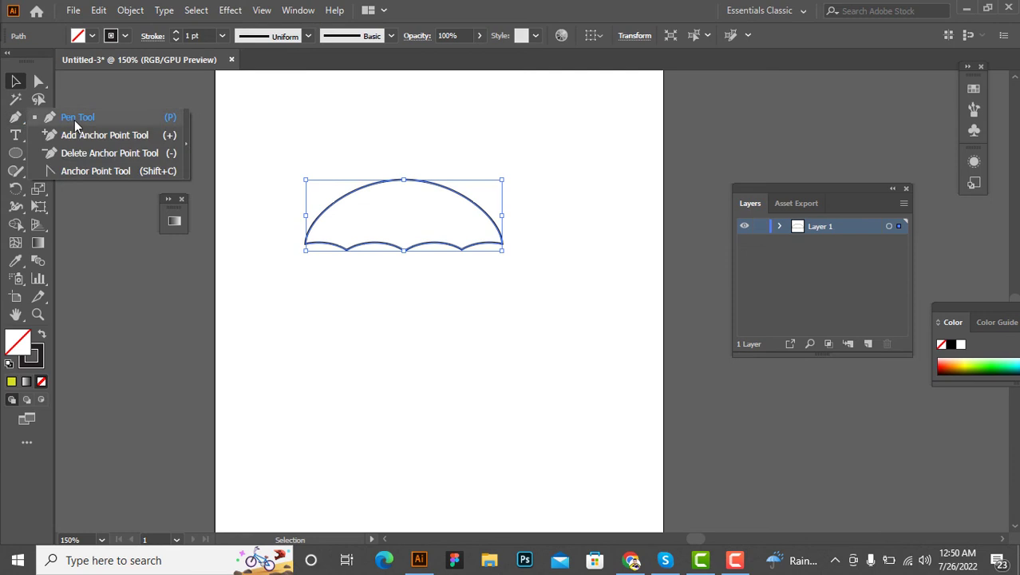
pyautogui.click(403, 163)
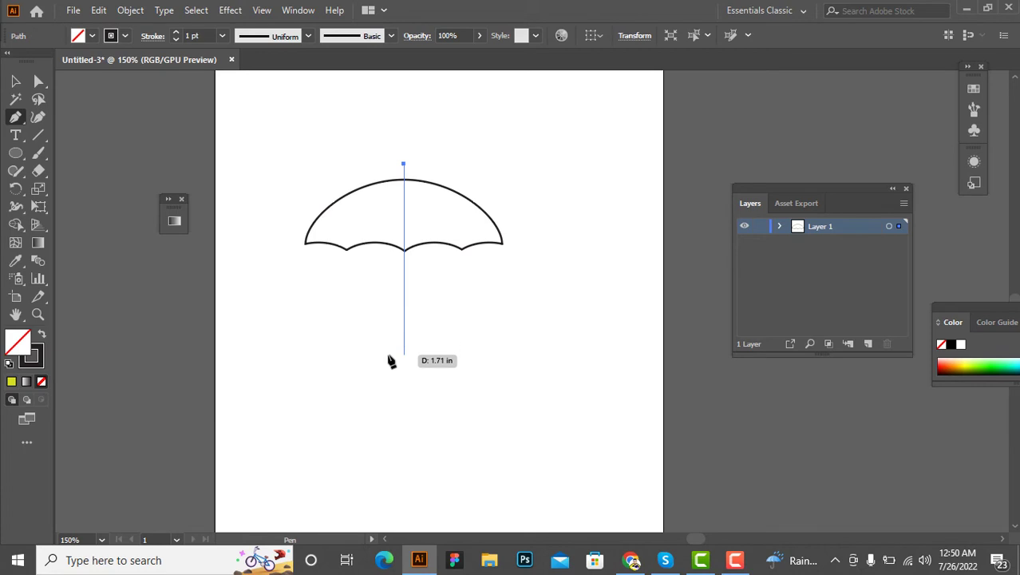
pyautogui.moveTo(388, 356); pyautogui.dragTo(381, 355)
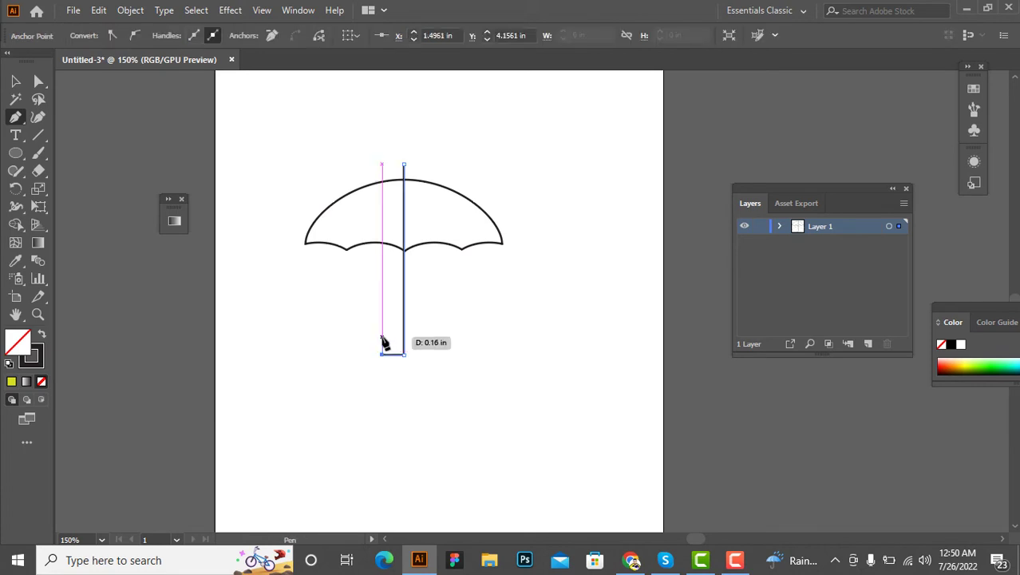
pyautogui.click(382, 336)
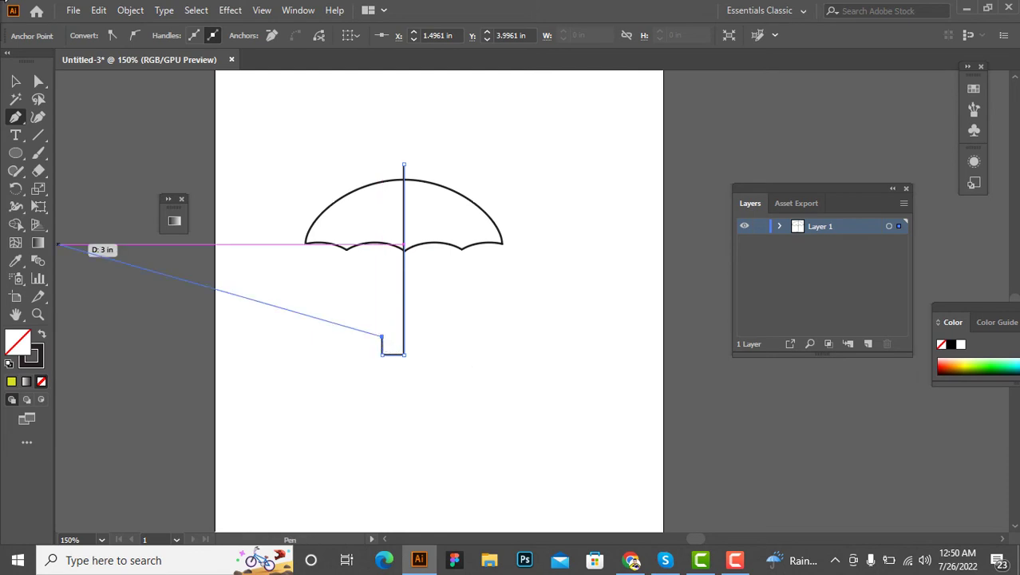
pyautogui.click(15, 82)
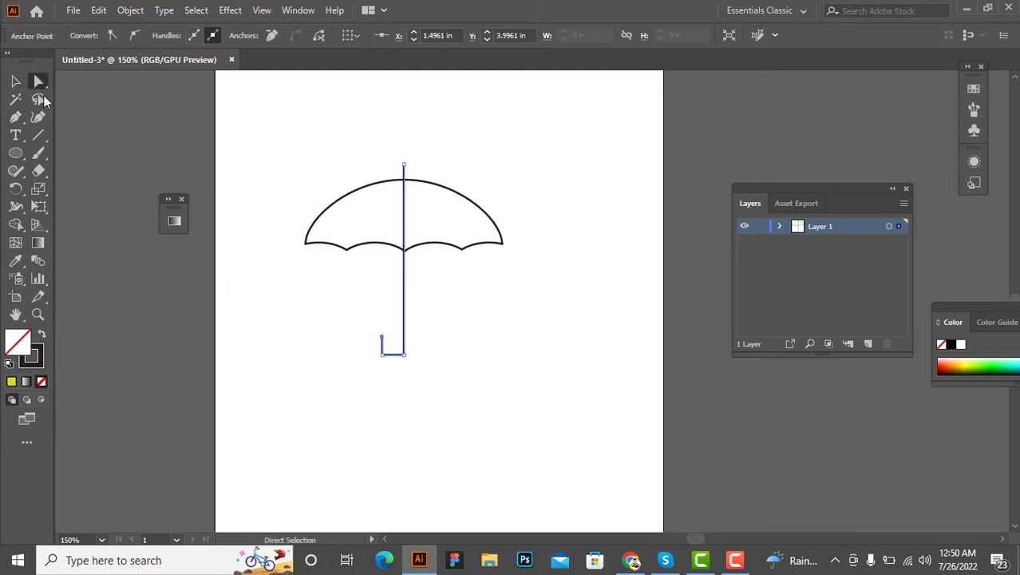
pyautogui.moveTo(333, 318); pyautogui.dragTo(496, 420)
pyautogui.moveTo(392, 344); pyautogui.dragTo(402, 288)
pyautogui.click(15, 80)
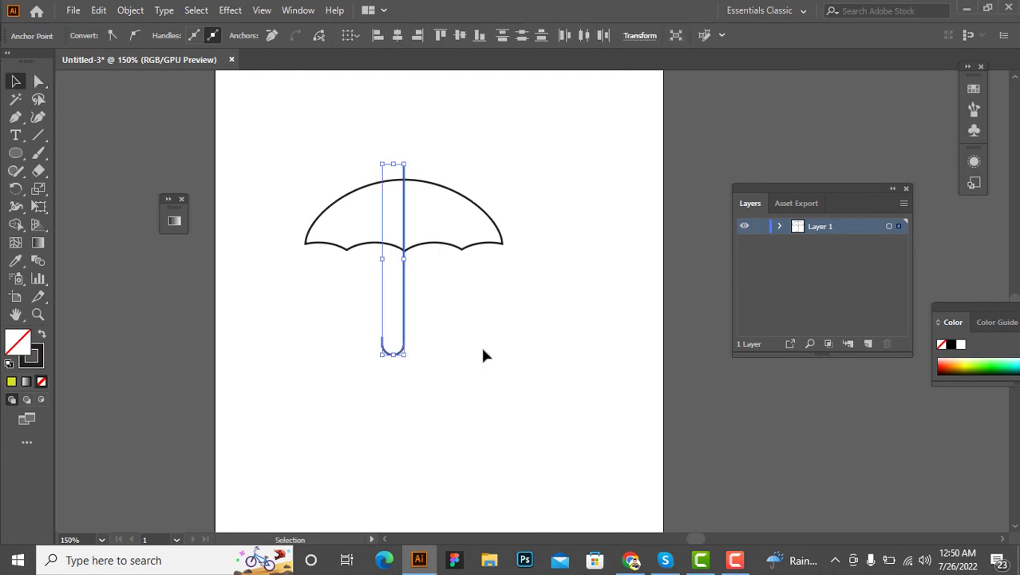
pyautogui.click(503, 345)
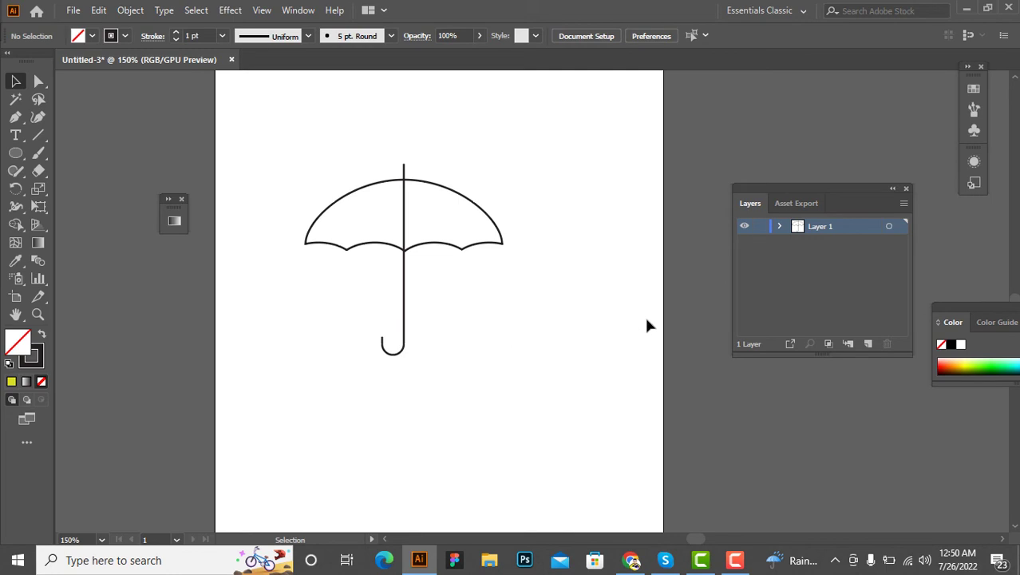
# - Switch to the Arc tool and zoom in on the canopy
pyautogui.click(453, 186)
pyautogui.moveTo(353, 154); pyautogui.dragTo(551, 326)
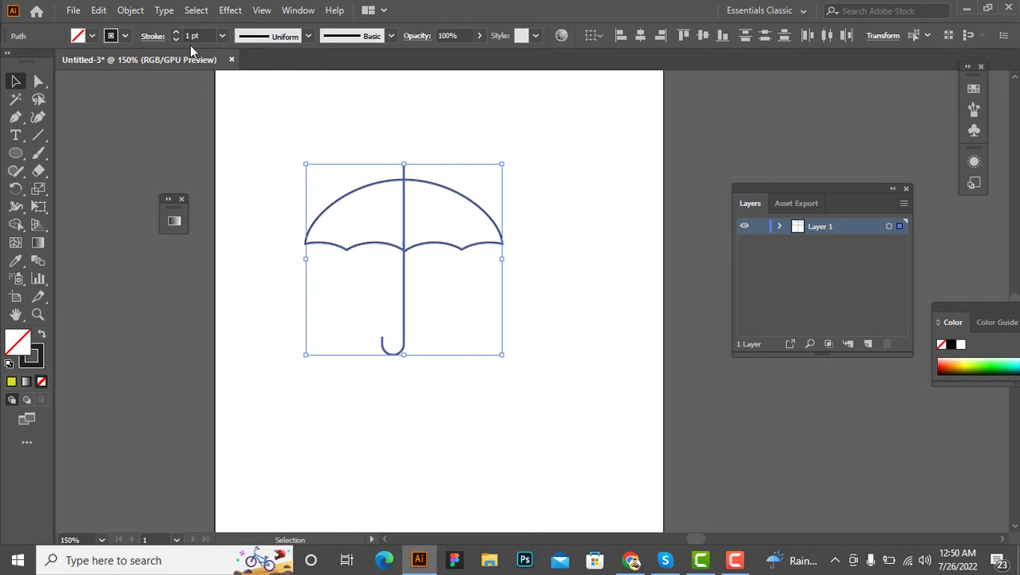
pyautogui.click(351, 154)
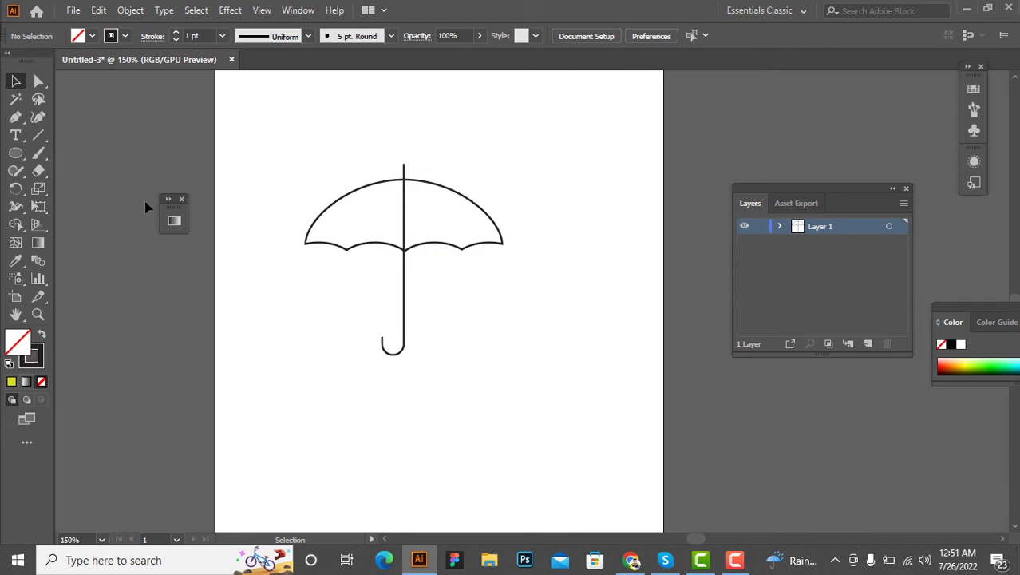
pyautogui.click(40, 134)
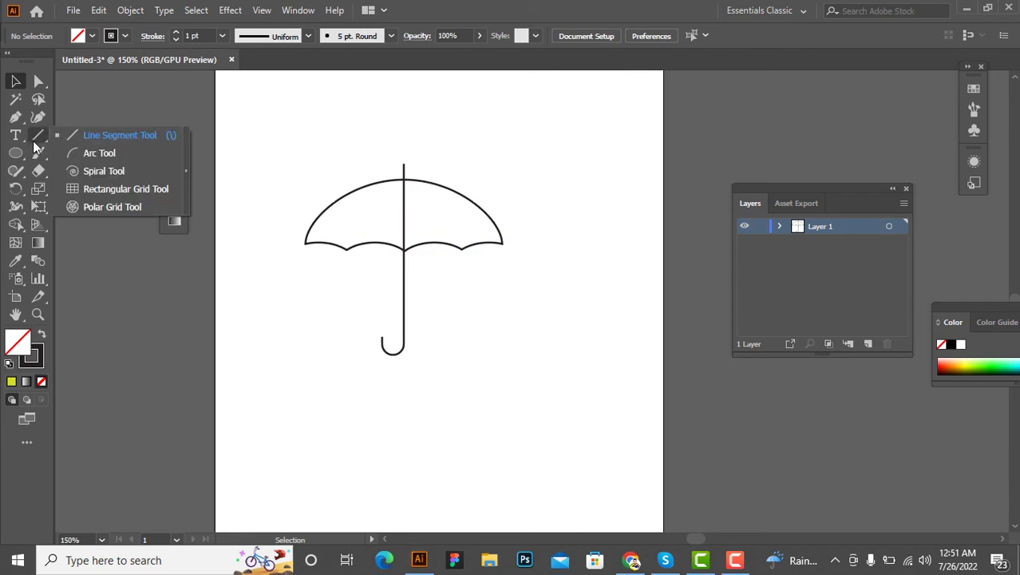
pyautogui.click(102, 157)
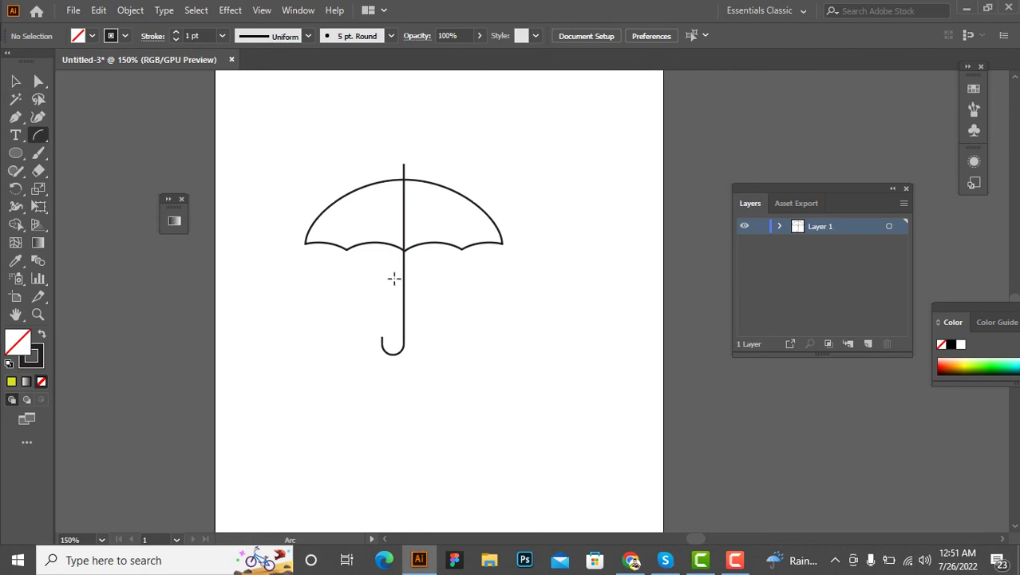
pyautogui.scroll(3, 376, 246)
pyautogui.scroll(1, 364, 243)
pyautogui.scroll(2, 399, 280)
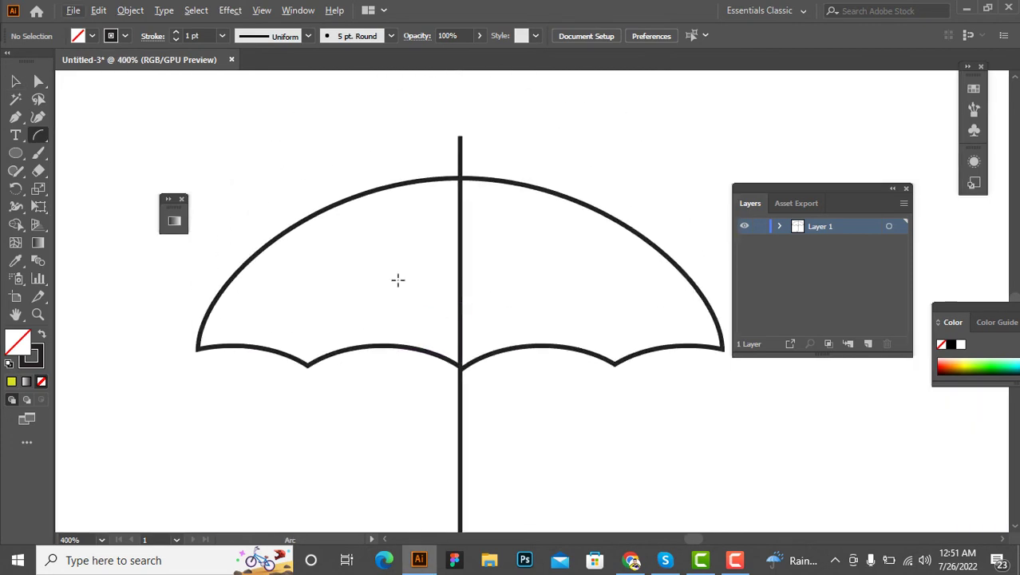
# - Draw curved ribs from the left and right scallop points up to the canopy top, then zoom out
pyautogui.click(308, 362)
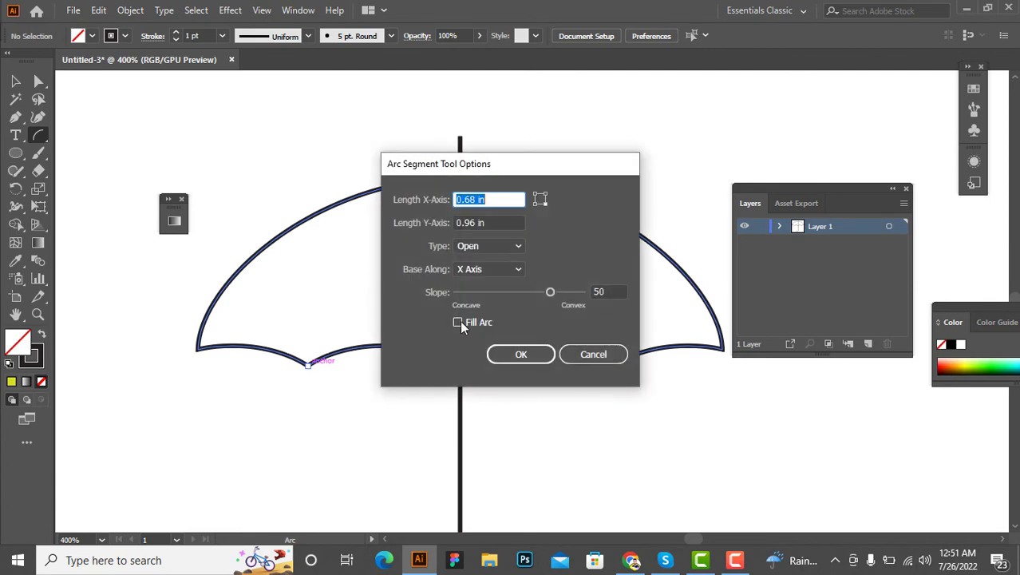
pyautogui.click(458, 322)
pyautogui.click(520, 354)
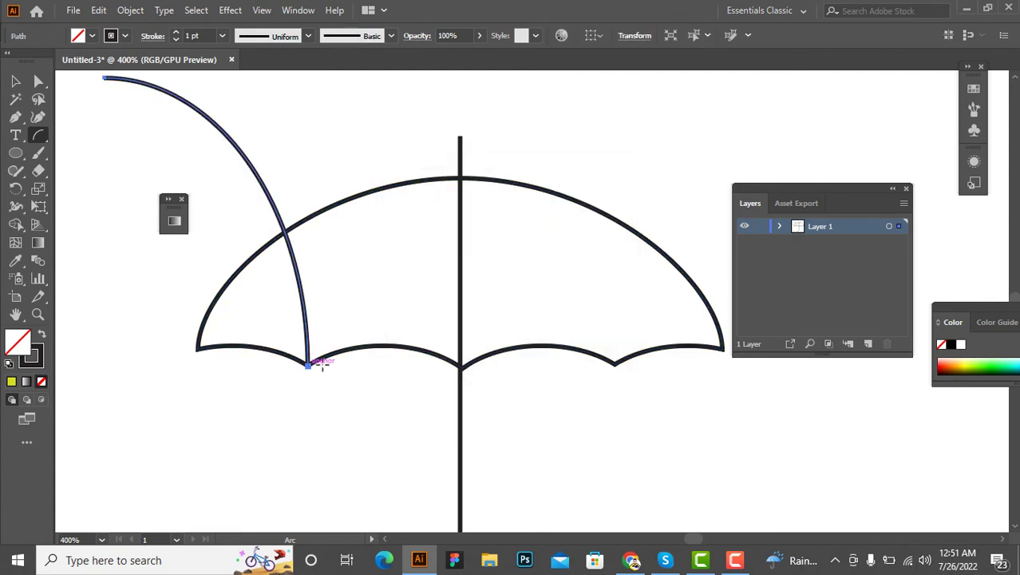
pyautogui.hotkey('ctrl', 'z')
pyautogui.moveTo(308, 365); pyautogui.dragTo(460, 178)
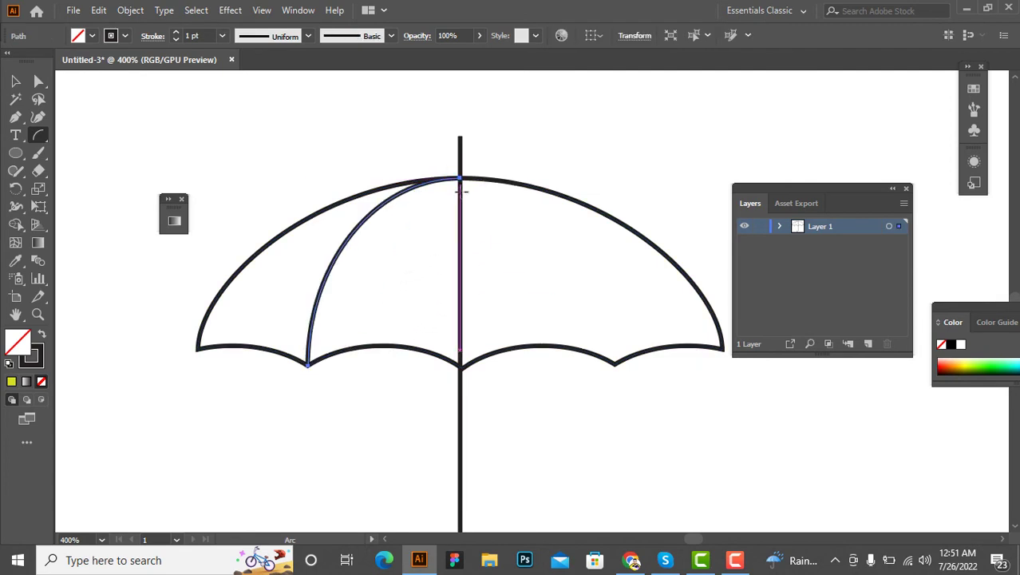
pyautogui.moveTo(614, 364); pyautogui.dragTo(460, 177)
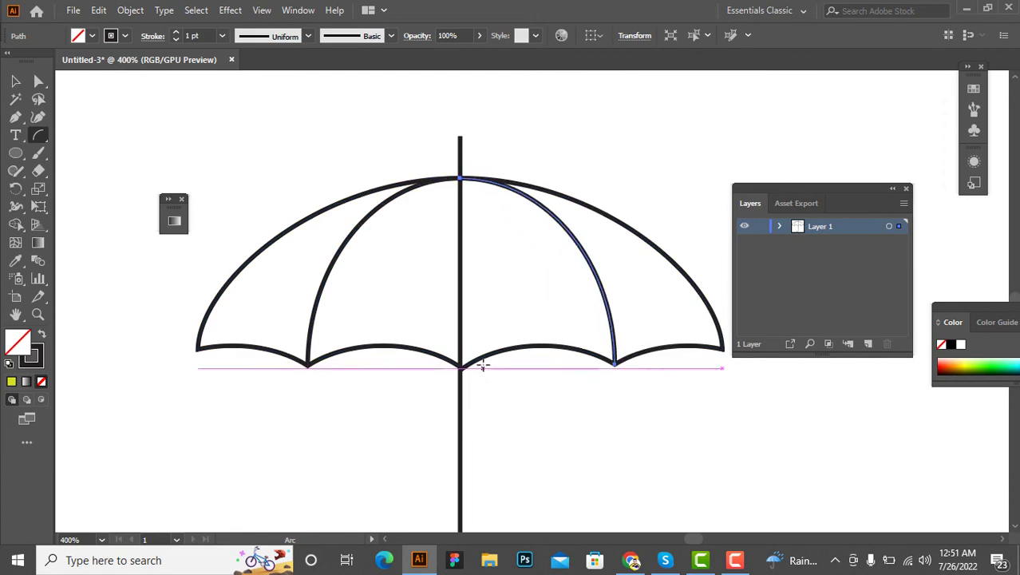
pyautogui.hotkey('ctrl', '1')
pyautogui.click(14, 79)
pyautogui.click(365, 345)
pyautogui.scroll(-1, 439, 339)
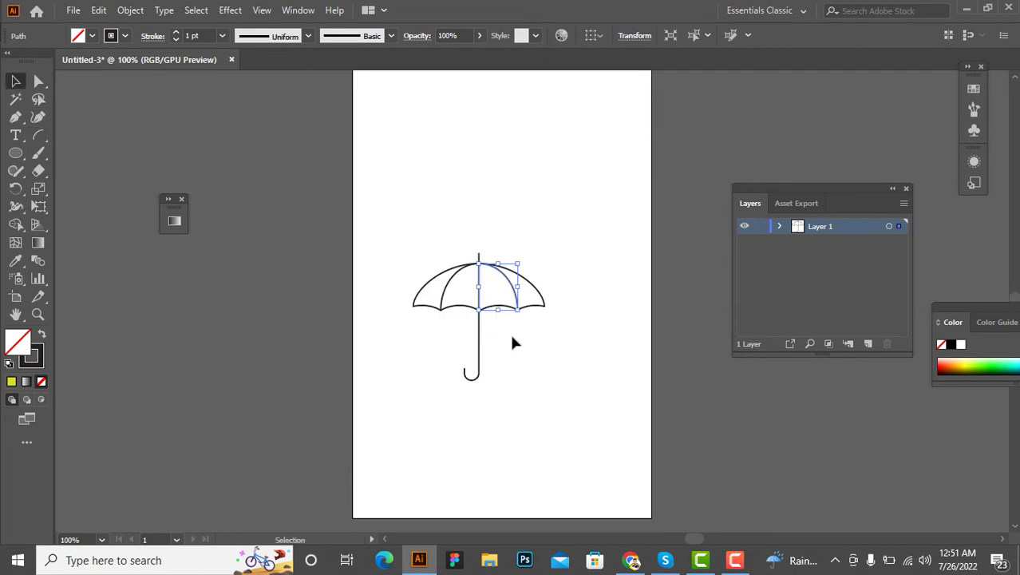
pyautogui.keyDown('alt'); pyautogui.scroll(3, 524, 332); pyautogui.keyUp('alt')
pyautogui.keyDown('alt'); pyautogui.scroll(-2, 447, 315); pyautogui.keyUp('alt')
# - Use Shape Builder on the whole umbrella to split the canopy into panels between the ribs
pyautogui.moveTo(271, 155); pyautogui.dragTo(451, 370)
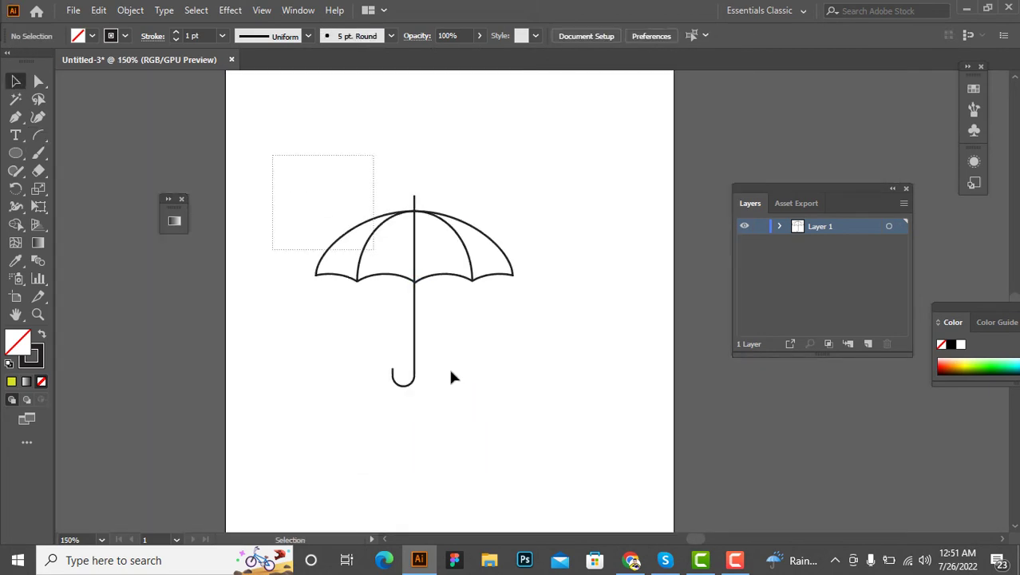
pyautogui.click(16, 223)
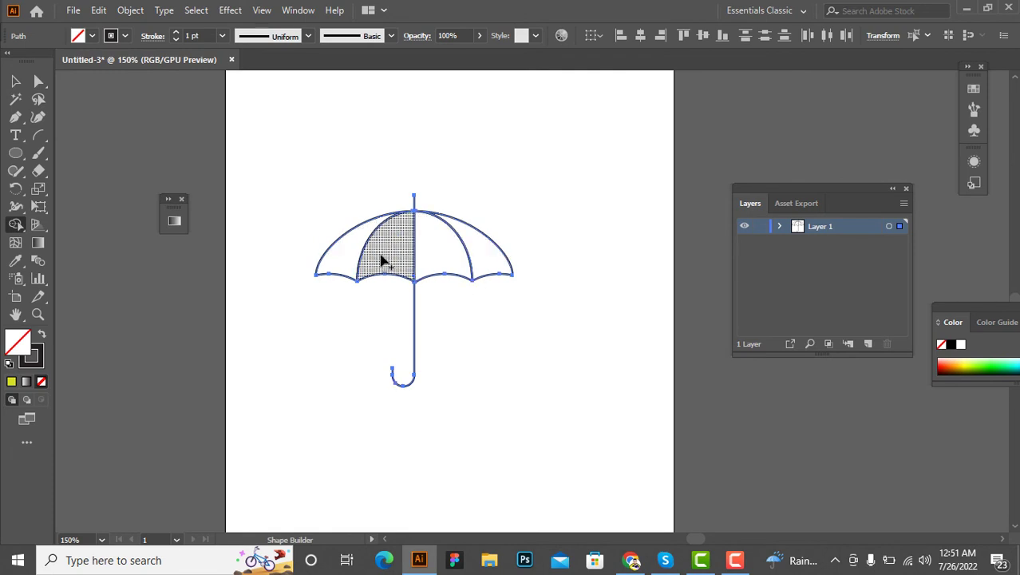
pyautogui.click(15, 81)
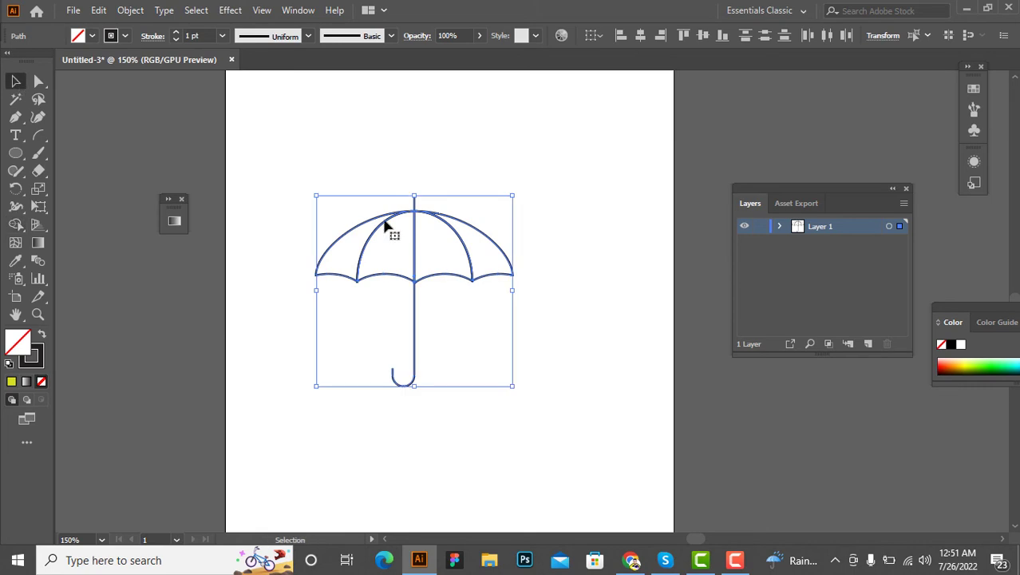
pyautogui.click(324, 152)
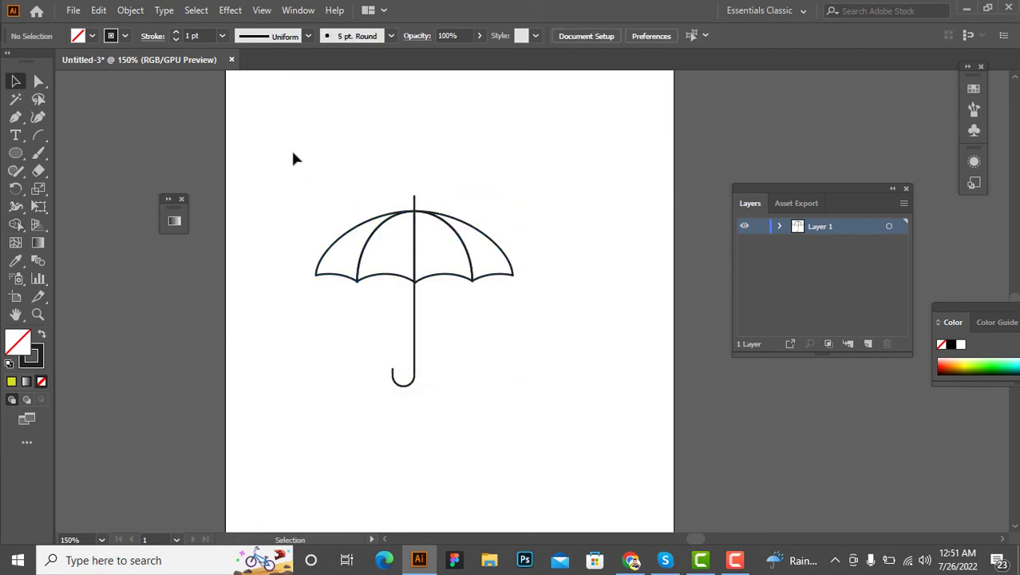
# - Fill the leftmost canopy panel teal and the second panel light blue
pyautogui.click(327, 253)
pyautogui.click(92, 36)
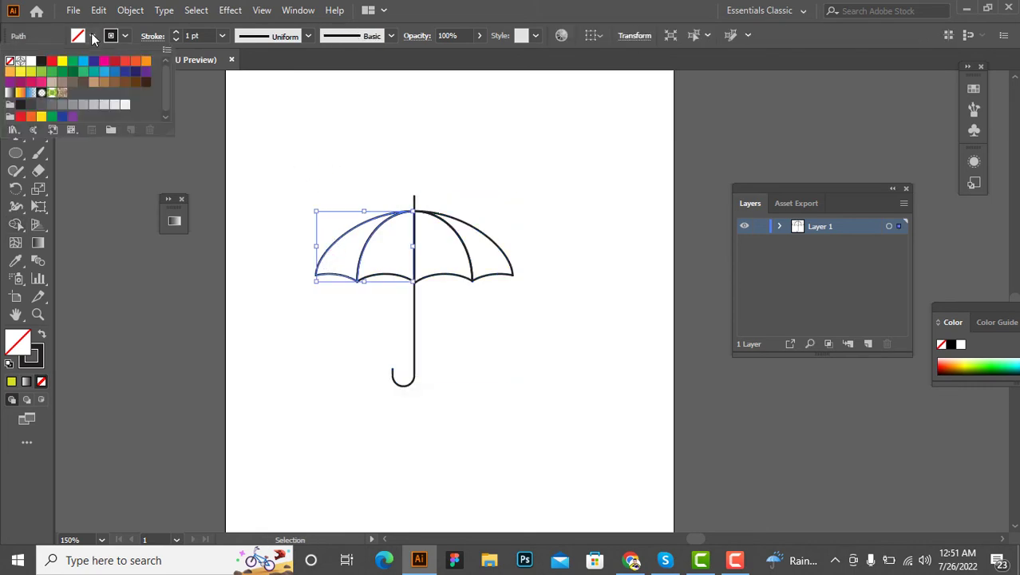
pyautogui.click(93, 72)
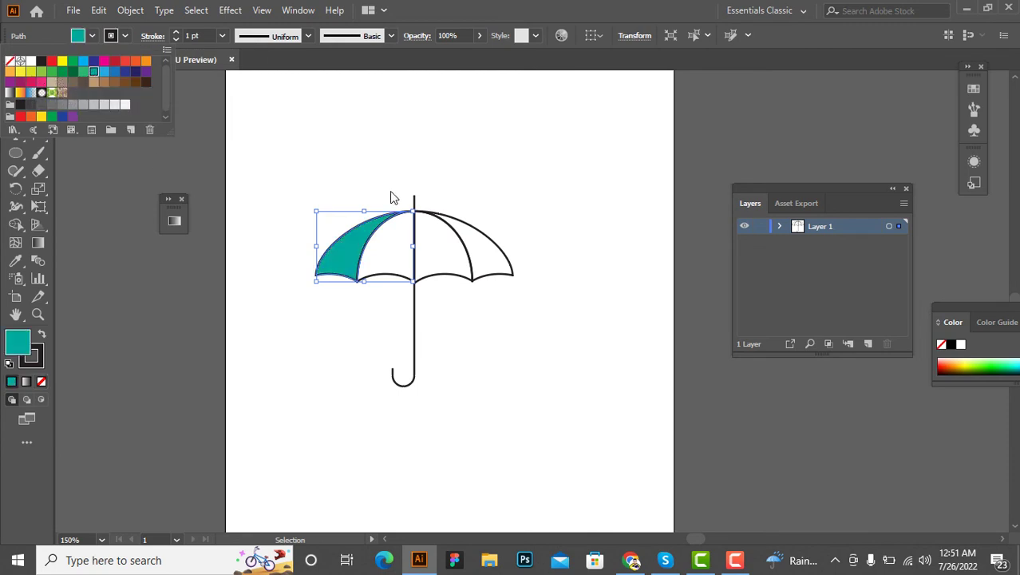
pyautogui.click(416, 270)
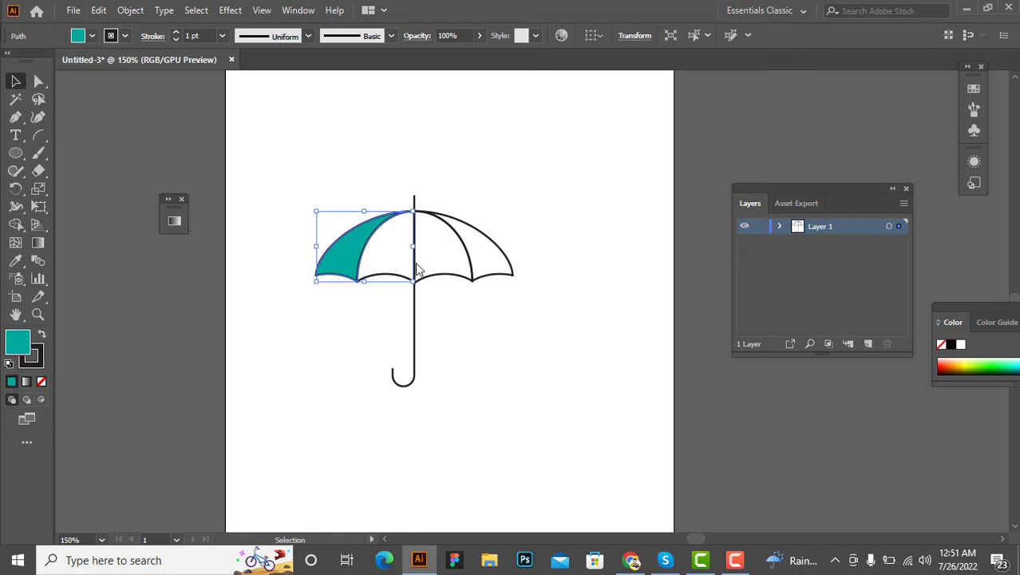
pyautogui.click(391, 280)
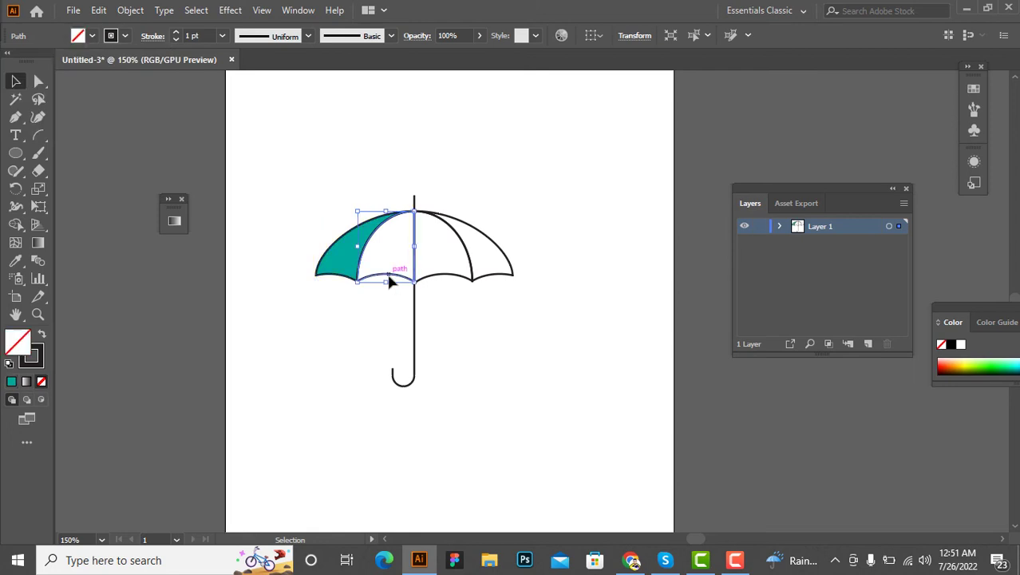
pyautogui.click(91, 36)
pyautogui.click(104, 72)
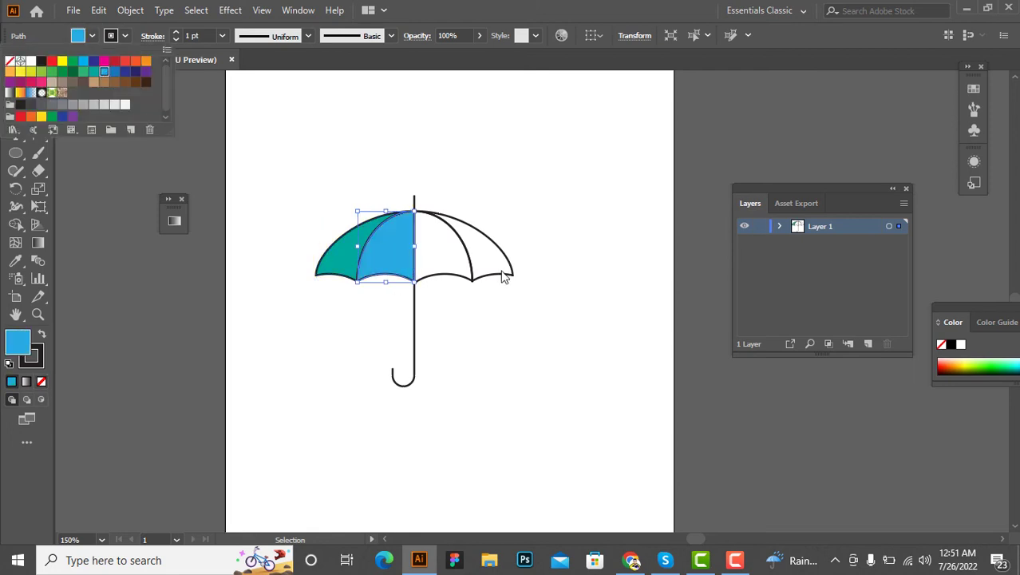
# - Fill the third panel blue and the rightmost panel dark blue, then select all panels
pyautogui.click(473, 285)
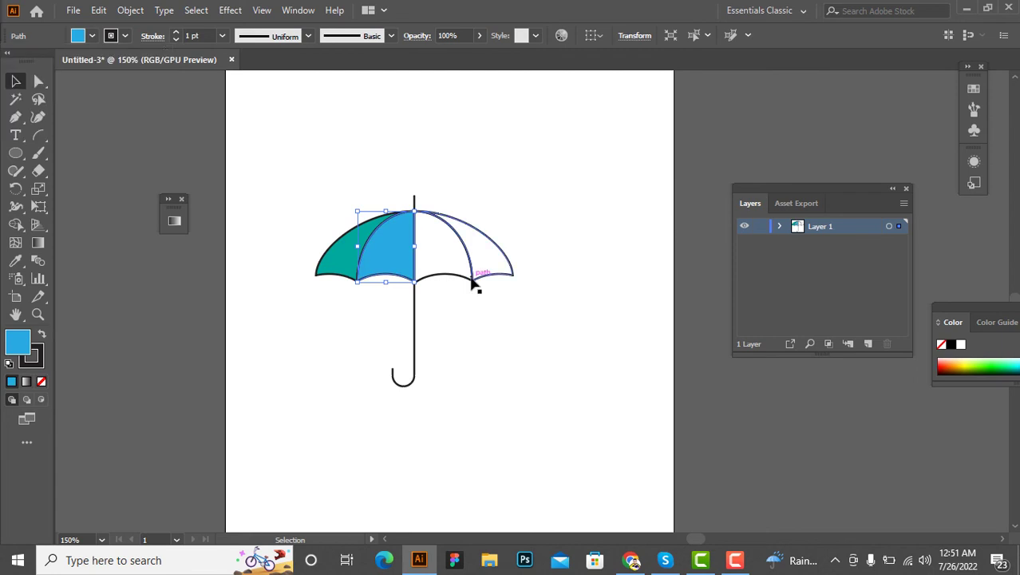
pyautogui.click(441, 280)
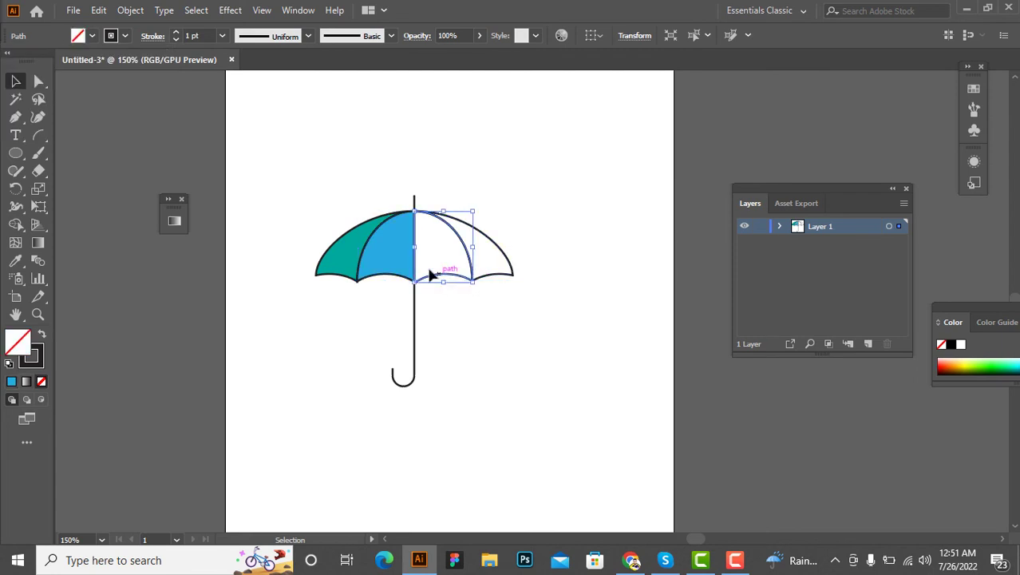
pyautogui.click(90, 39)
pyautogui.click(91, 36)
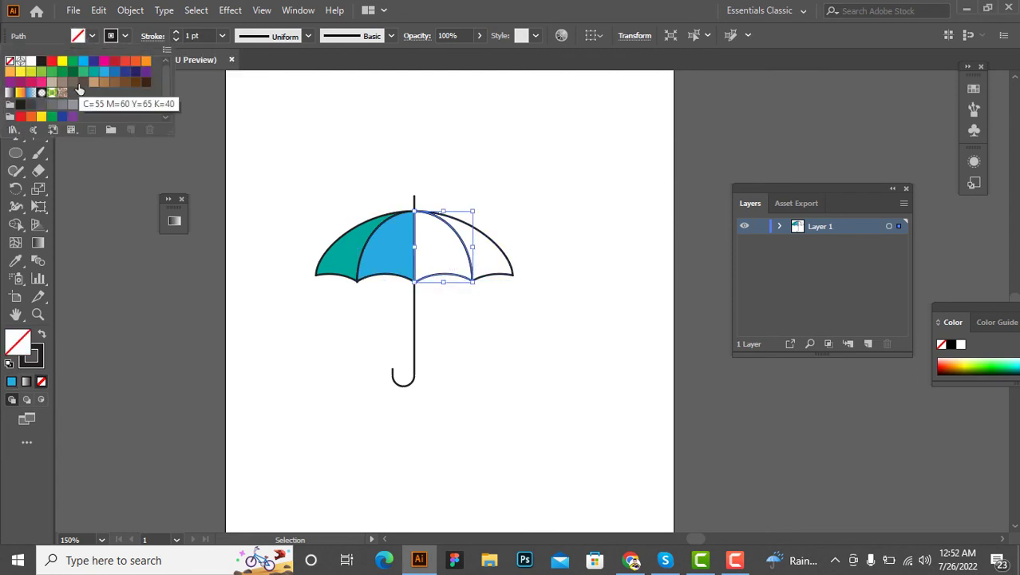
pyautogui.click(114, 72)
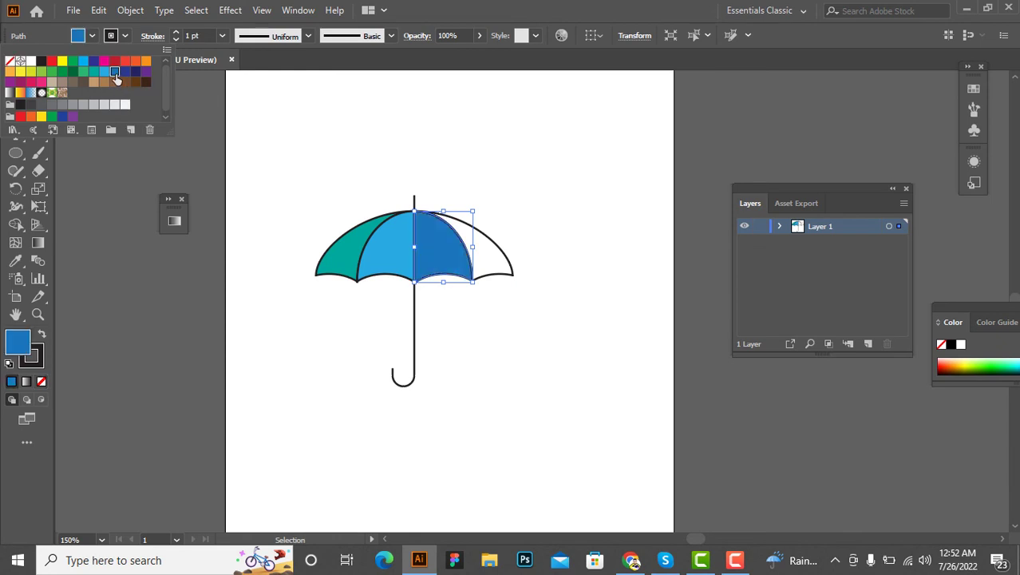
pyautogui.click(511, 281)
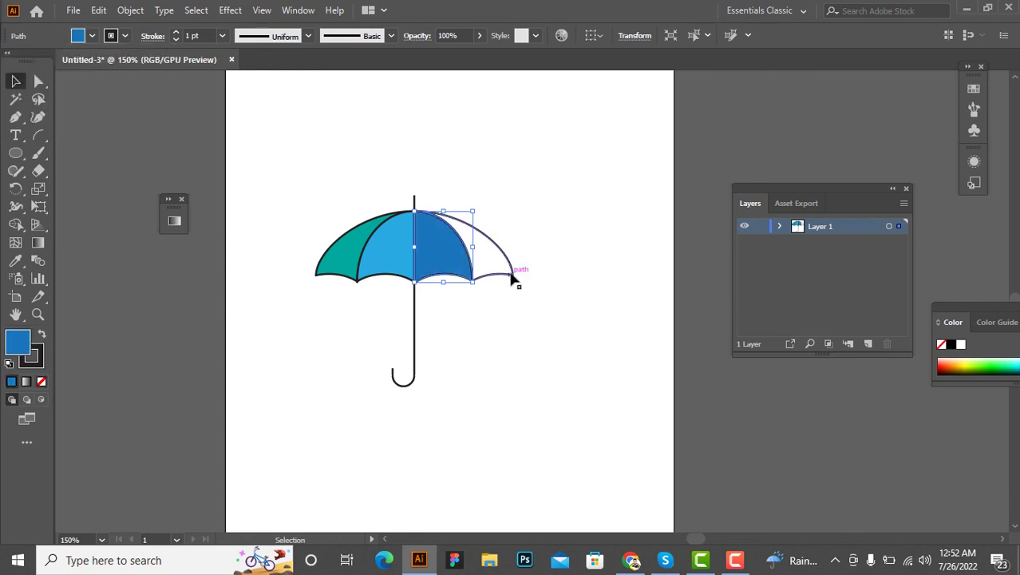
pyautogui.click(90, 35)
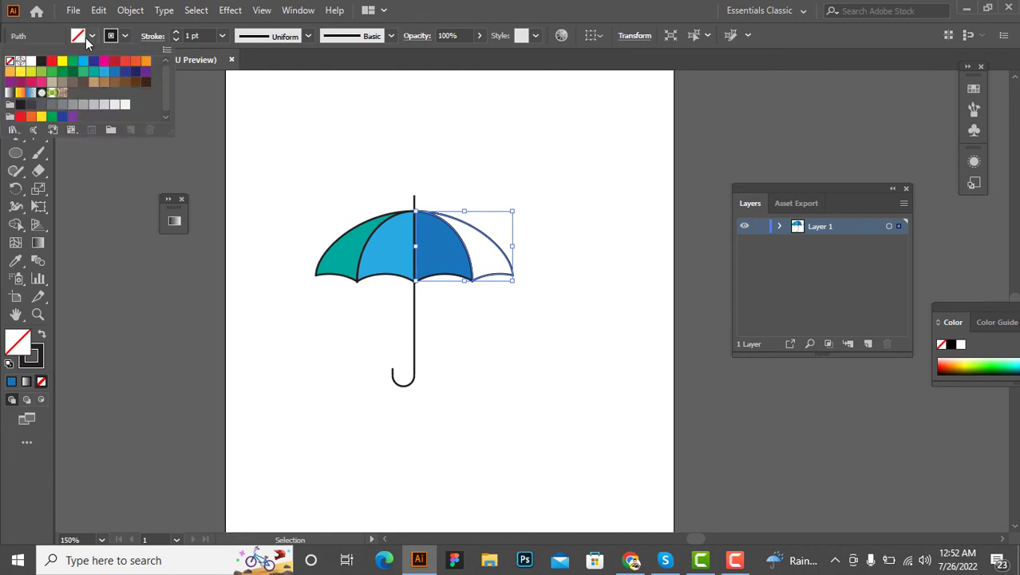
pyautogui.click(125, 73)
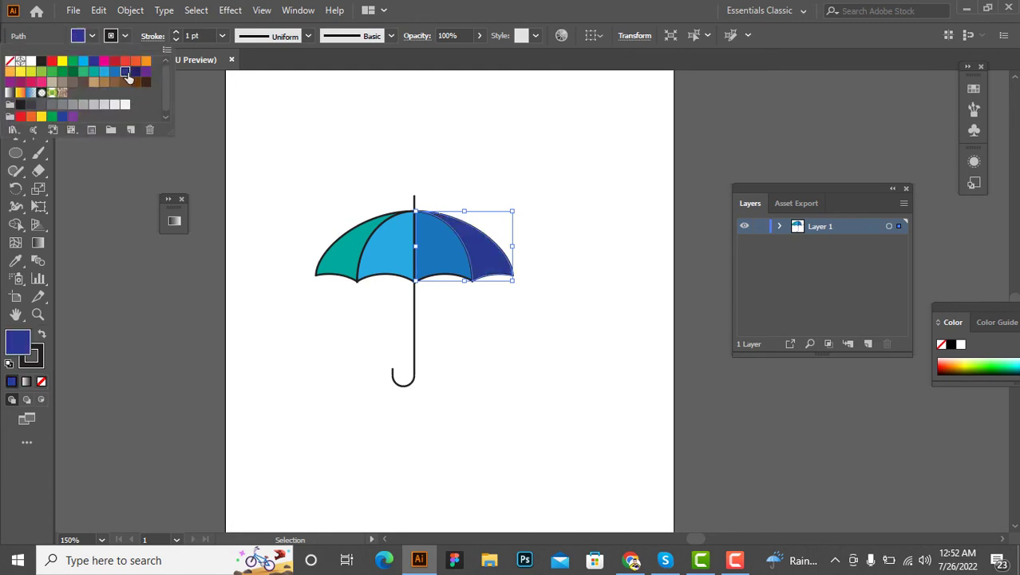
pyautogui.click(344, 171)
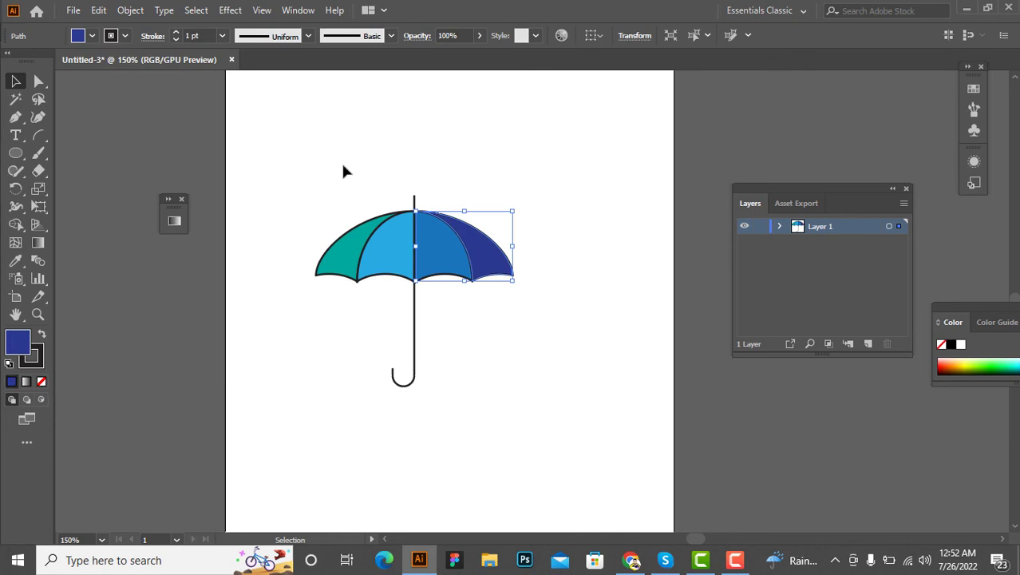
pyautogui.click(460, 334)
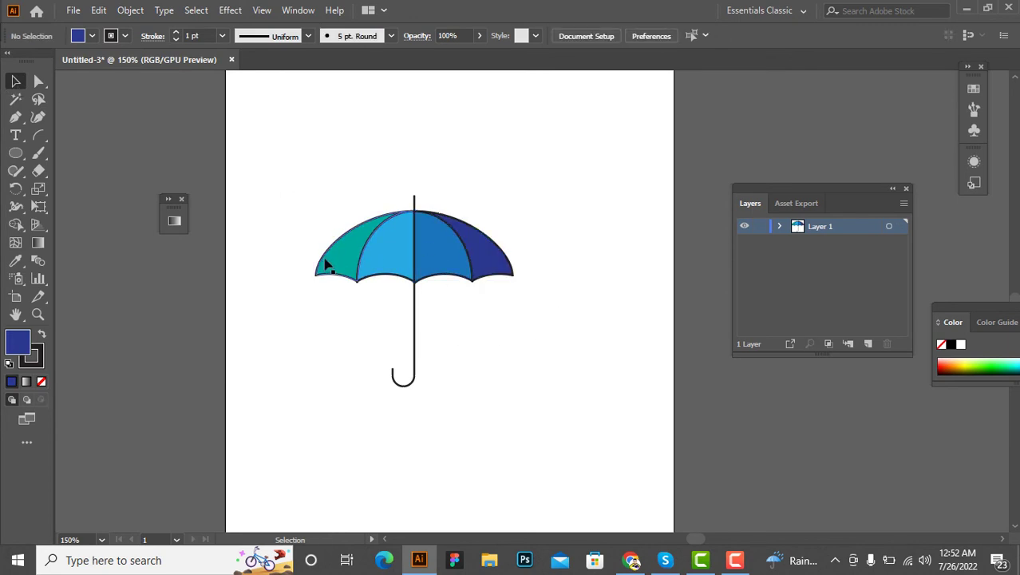
pyautogui.moveTo(303, 216); pyautogui.dragTo(519, 274)
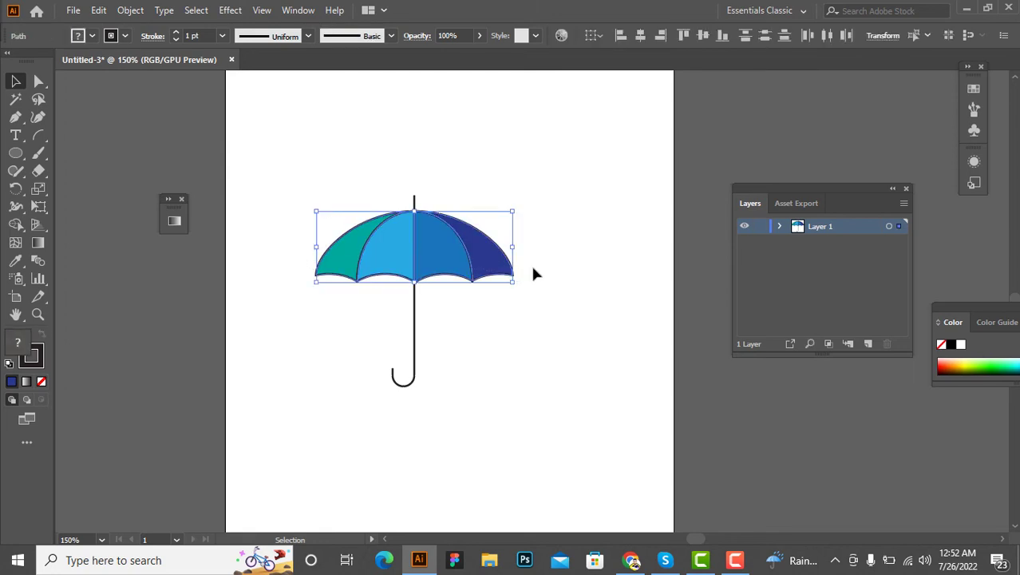
pyautogui.click(124, 36)
pyautogui.click(10, 62)
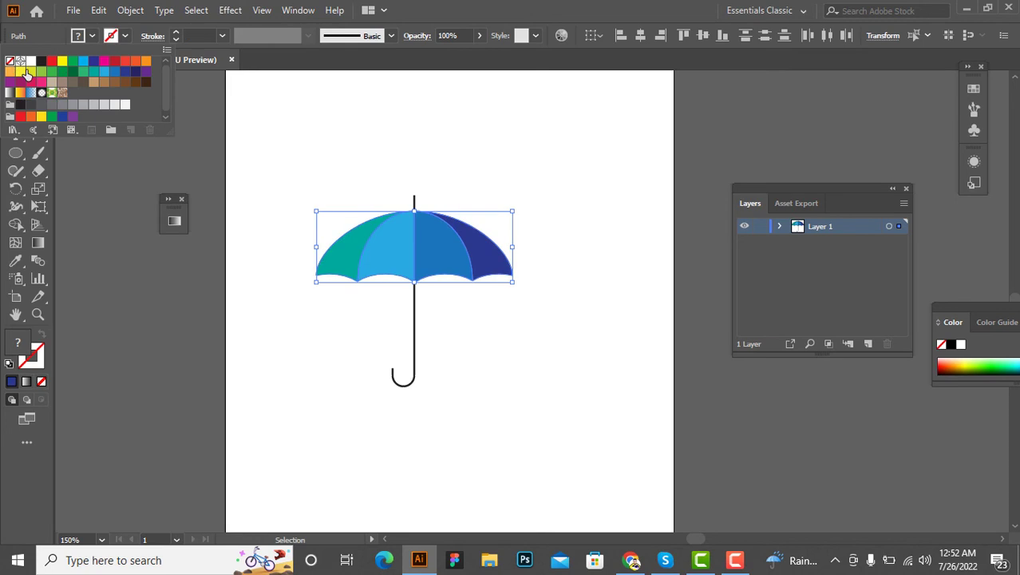
pyautogui.click(540, 208)
pyautogui.click(497, 327)
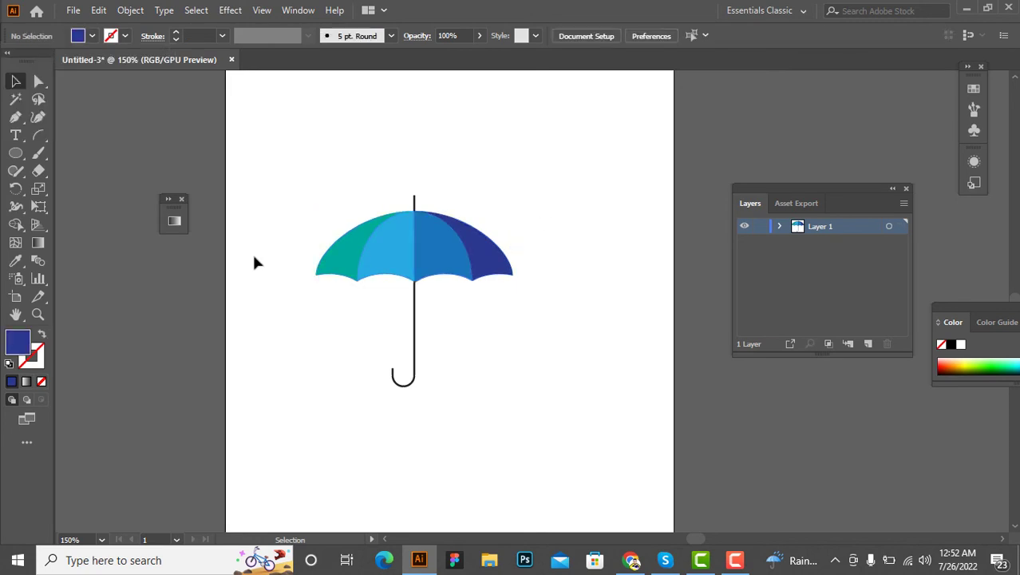
pyautogui.scroll(-2, 531, 349)
pyautogui.scroll(3, 501, 381)
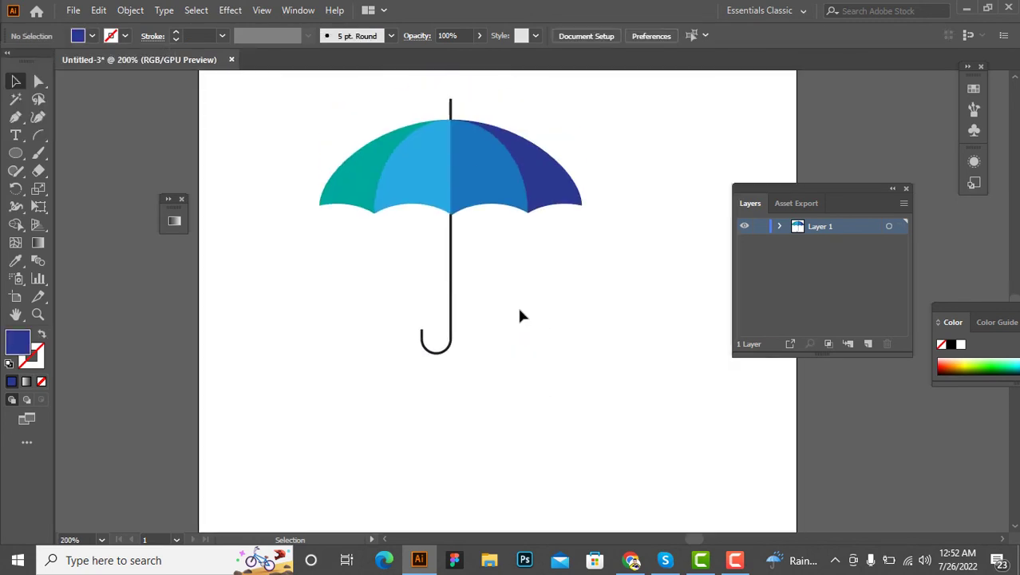
pyautogui.scroll(1, 519, 316)
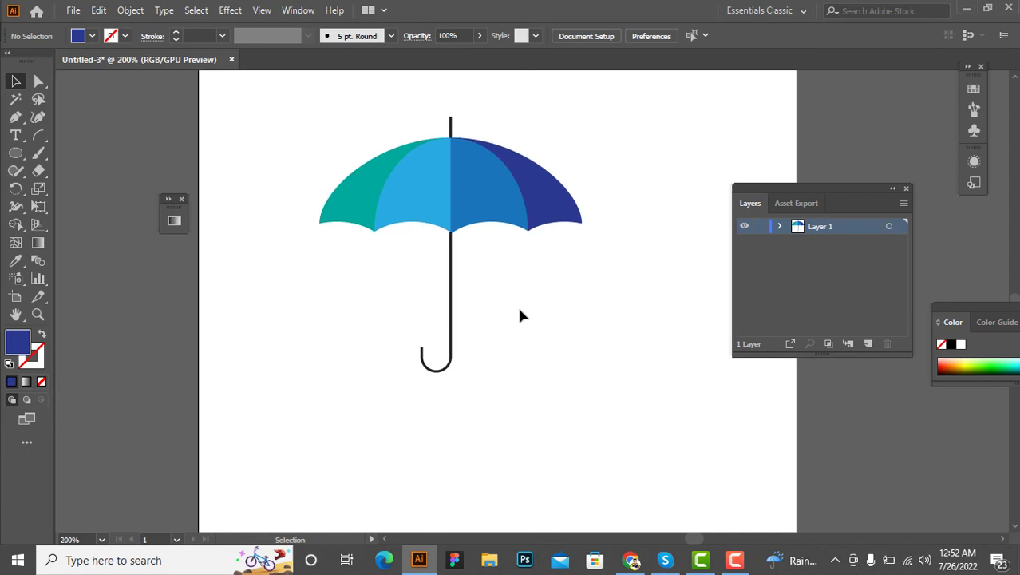
pyautogui.click(451, 292)
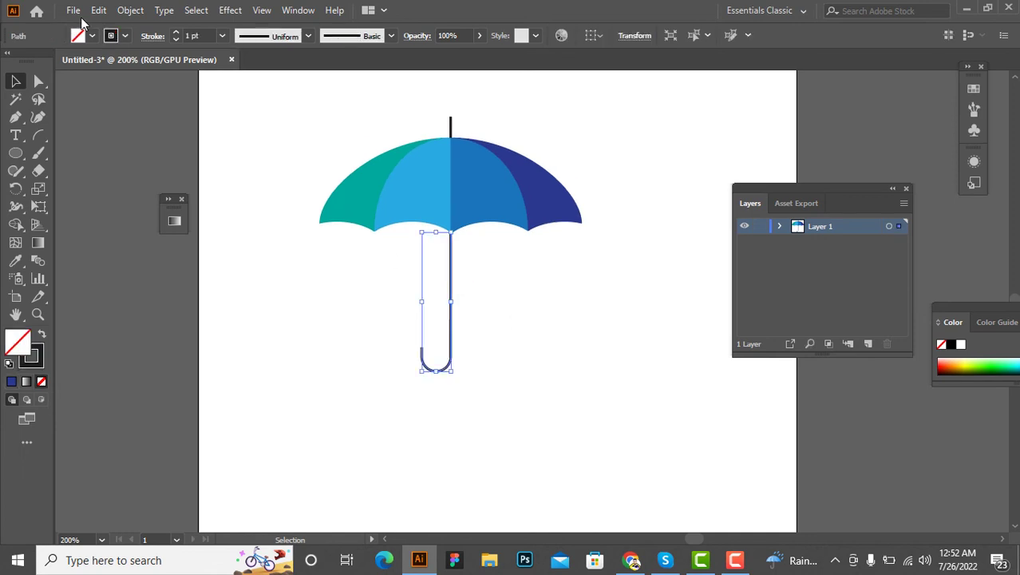
pyautogui.click(171, 33)
pyautogui.click(172, 33)
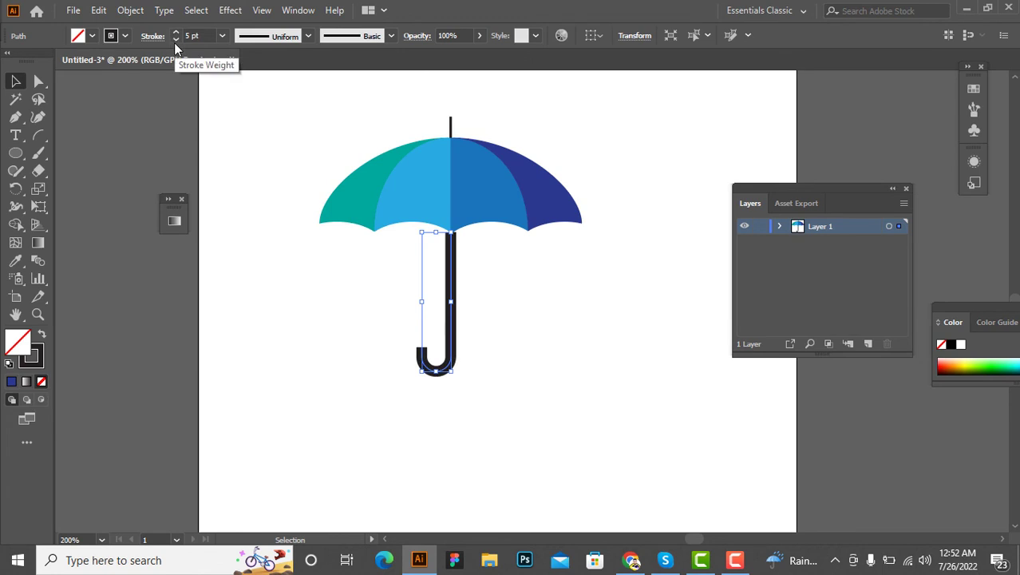
pyautogui.click(175, 40)
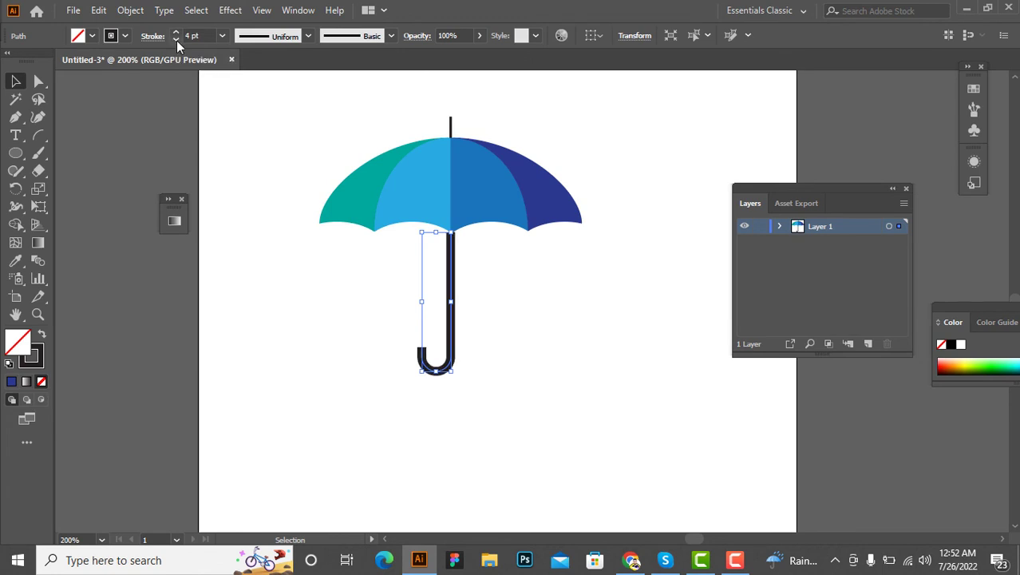
pyautogui.click(503, 317)
pyautogui.hotkey('ctrl', 'z')
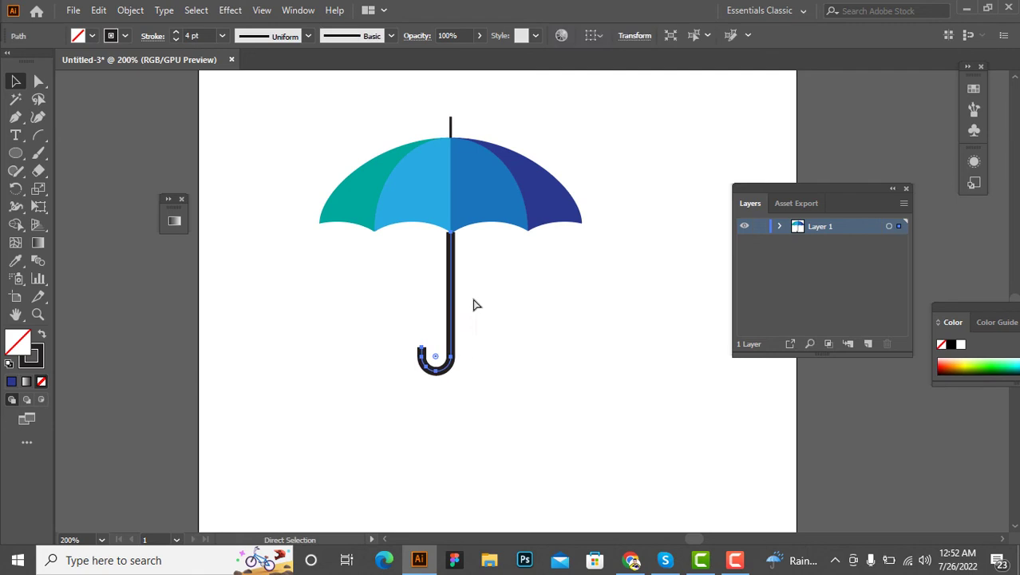
pyautogui.hotkey('ctrl', 'z')
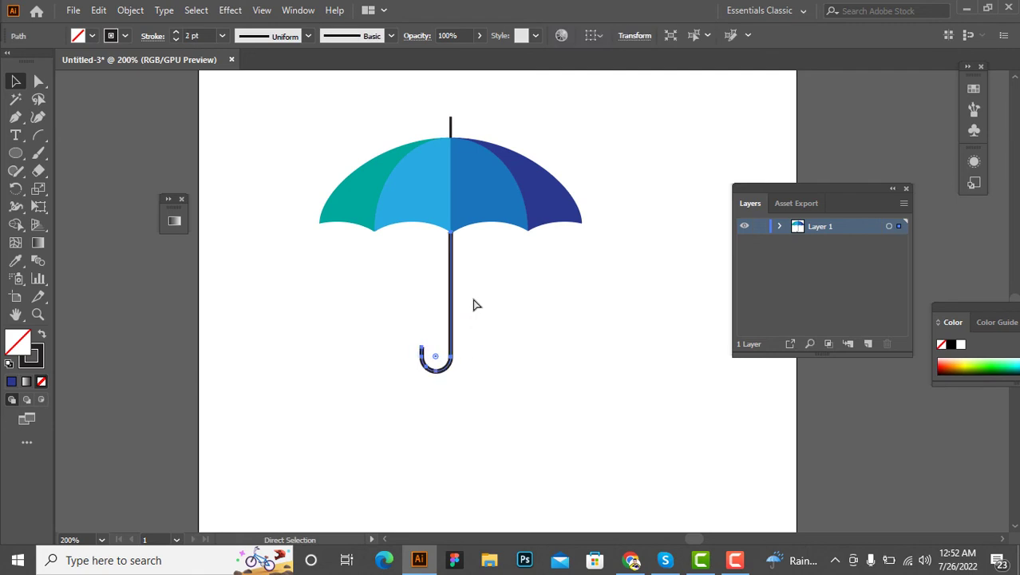
pyautogui.hotkey('ctrl', 'z')
pyautogui.hotkey('ctrl', 'z')
pyautogui.click(471, 293)
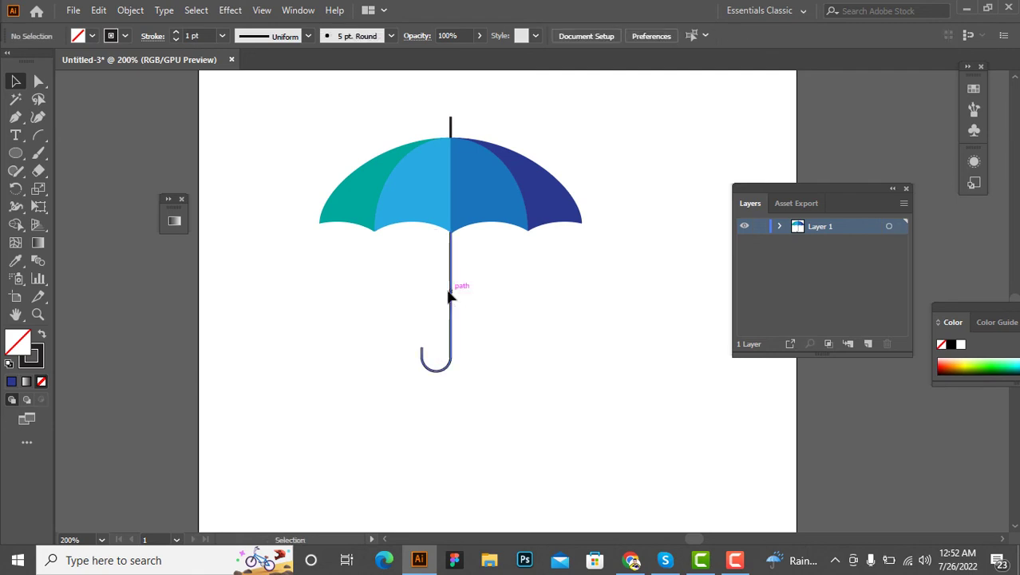
pyautogui.click(449, 296)
# - Send the handle behind the canopy and line its top up under the canopy's centre
pyautogui.rightClick(451, 125)
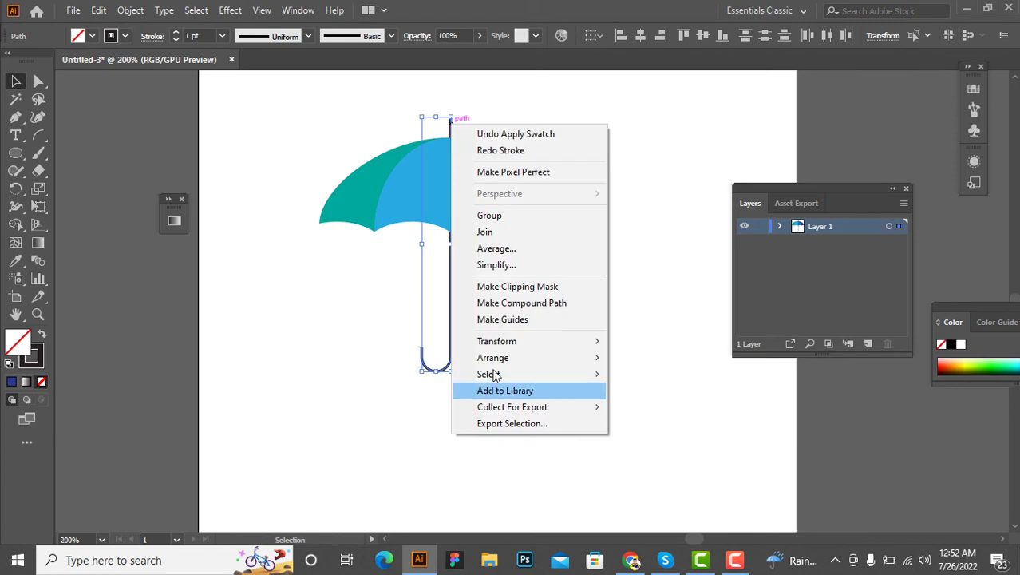
pyautogui.moveTo(492, 358)
pyautogui.click(674, 406)
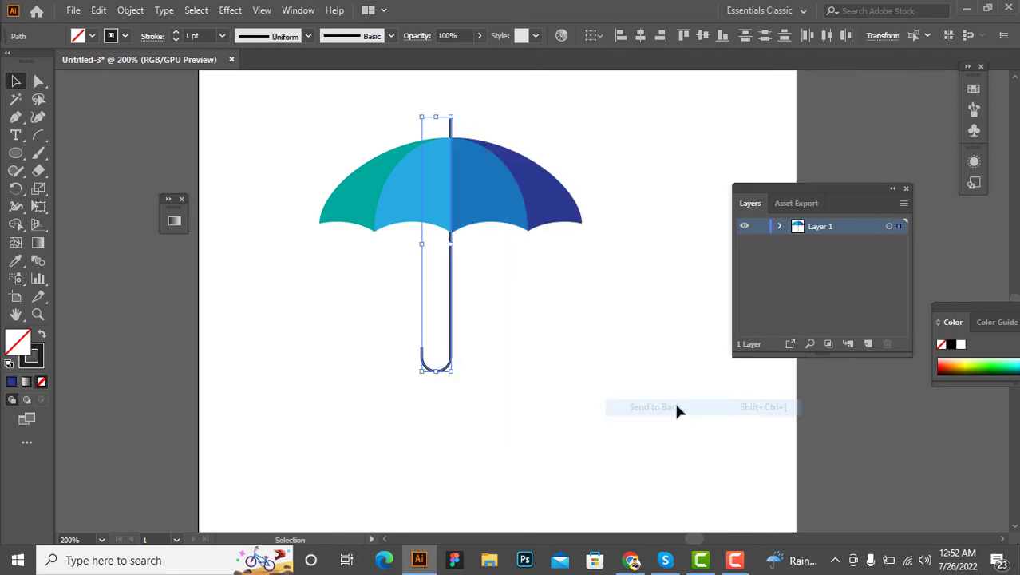
pyautogui.click(554, 332)
pyautogui.scroll(7, 437, 249)
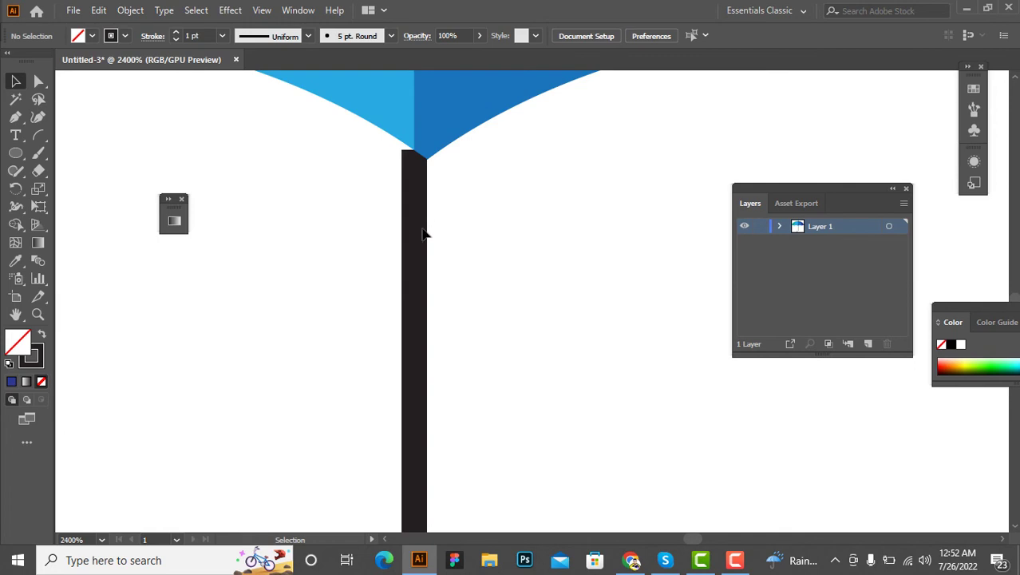
pyautogui.moveTo(414, 267); pyautogui.dragTo(415, 241)
pyautogui.scroll(-2, 471, 258)
pyautogui.scroll(-2, 472, 258)
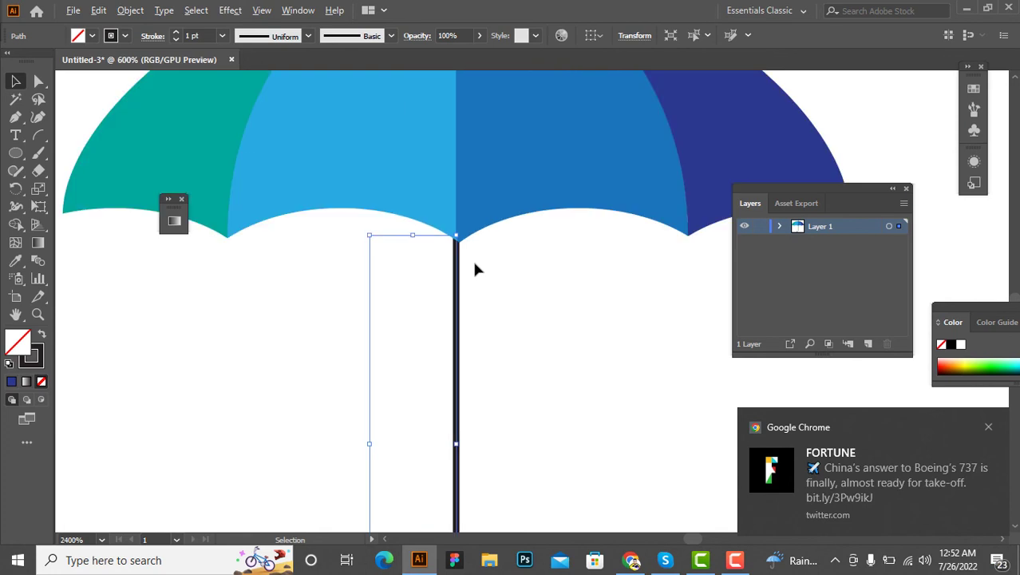
pyautogui.scroll(-5, 492, 302)
pyautogui.click(503, 327)
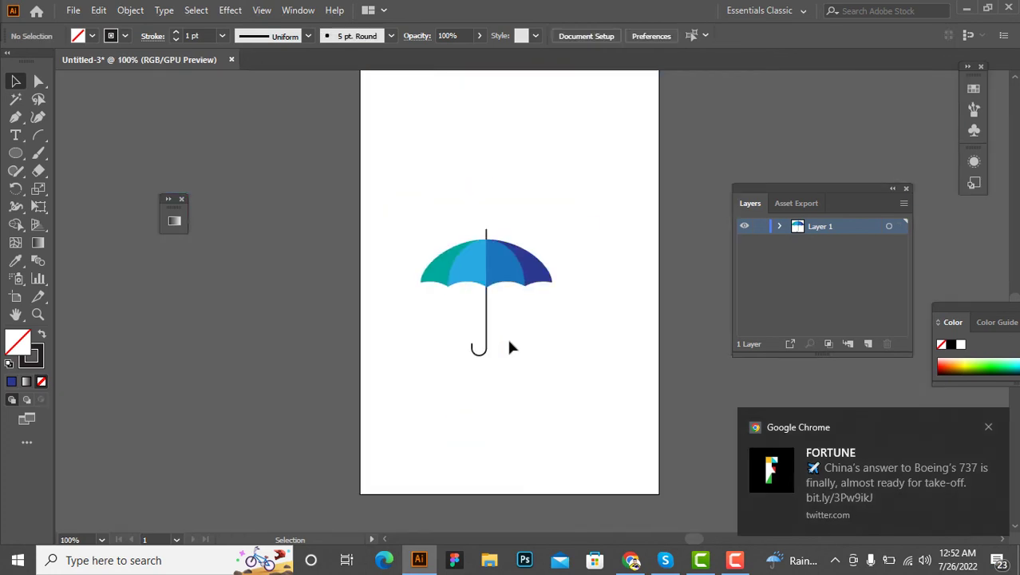
# - Shorten the handle slightly and move the whole umbrella up and left on the page
pyautogui.scroll(2, 526, 399)
pyautogui.click(481, 426)
pyautogui.moveTo(482, 428); pyautogui.dragTo(483, 415)
pyautogui.click(519, 422)
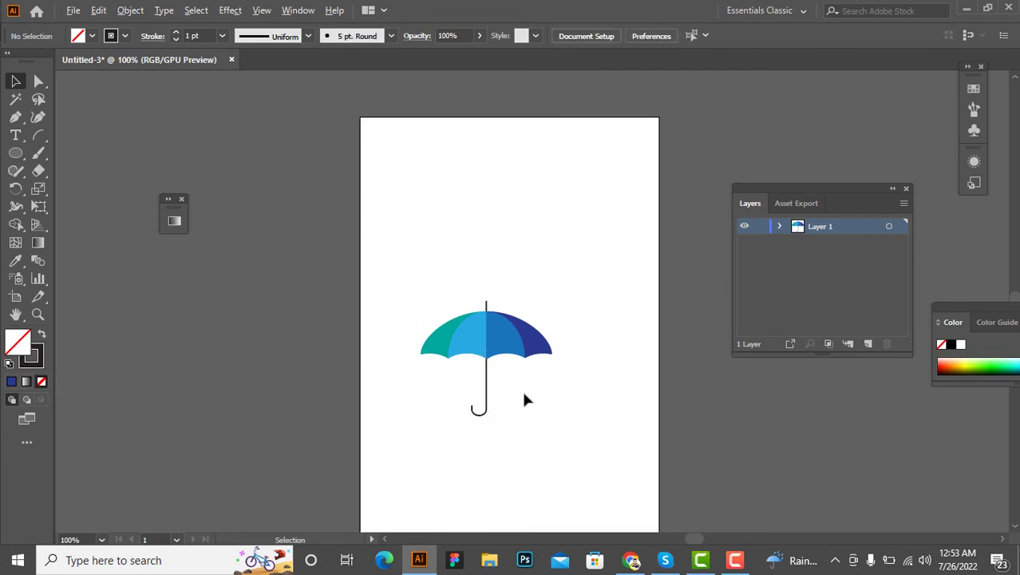
pyautogui.scroll(1, 521, 388)
pyautogui.hotkey('ctrl', 'a')
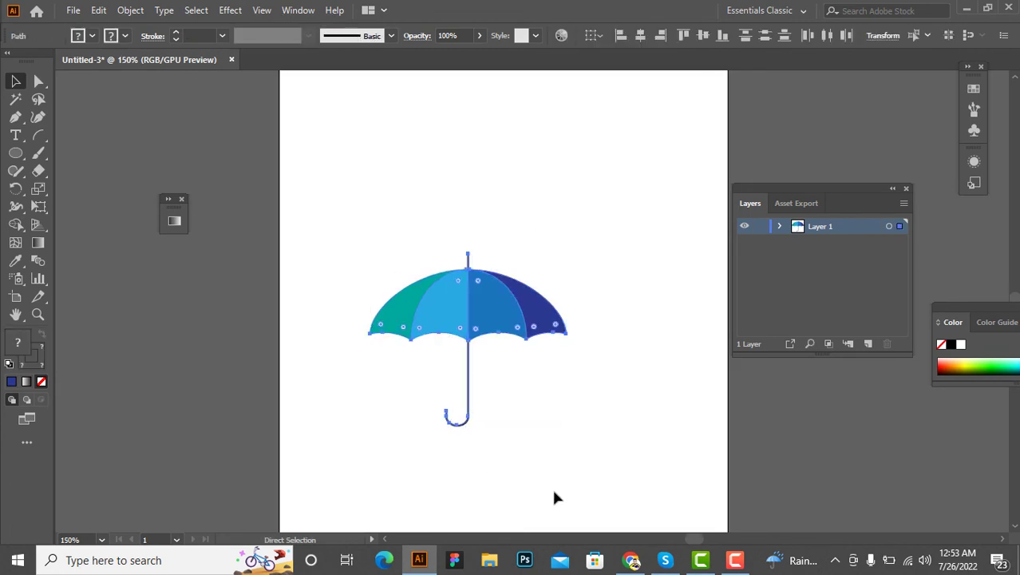
pyautogui.scroll(-3, 470, 355)
pyautogui.moveTo(484, 335); pyautogui.dragTo(459, 285)
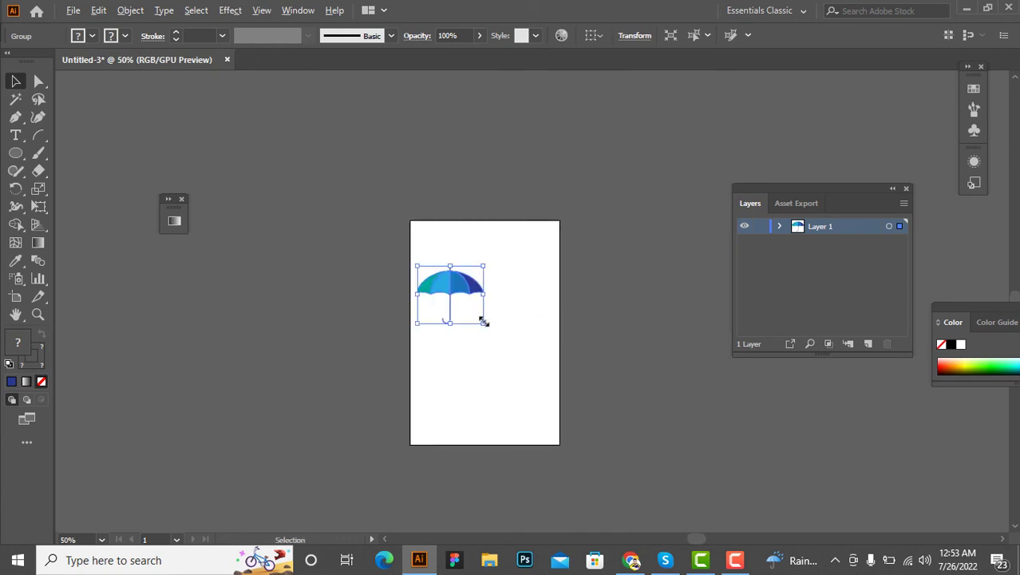
pyautogui.scroll(2, 463, 291)
pyautogui.scroll(2, 441, 315)
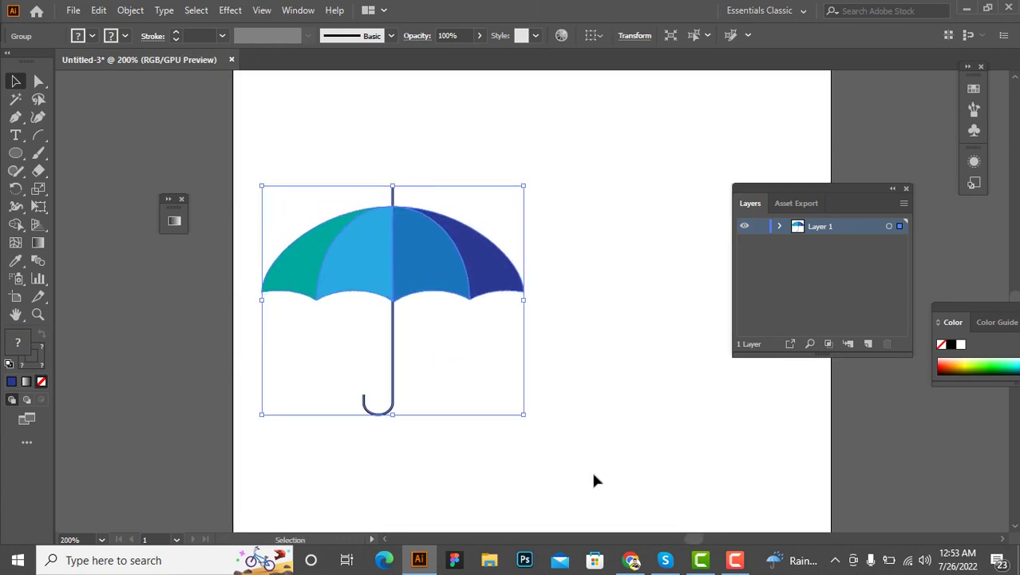
pyautogui.click(16, 135)
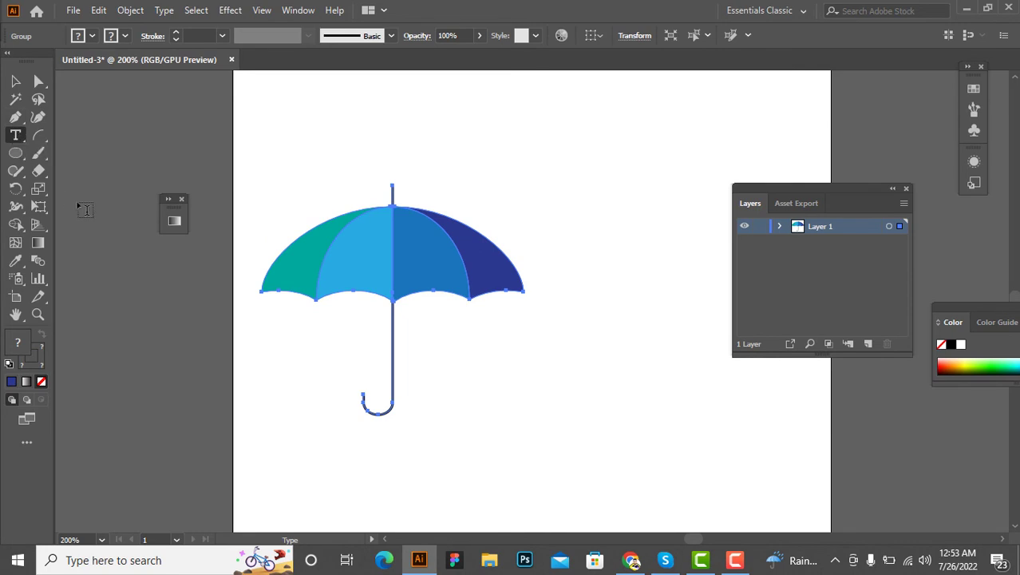
# - Type the label 'Umbrella' right of the handle, correcting the misspellings
pyautogui.click(459, 364)
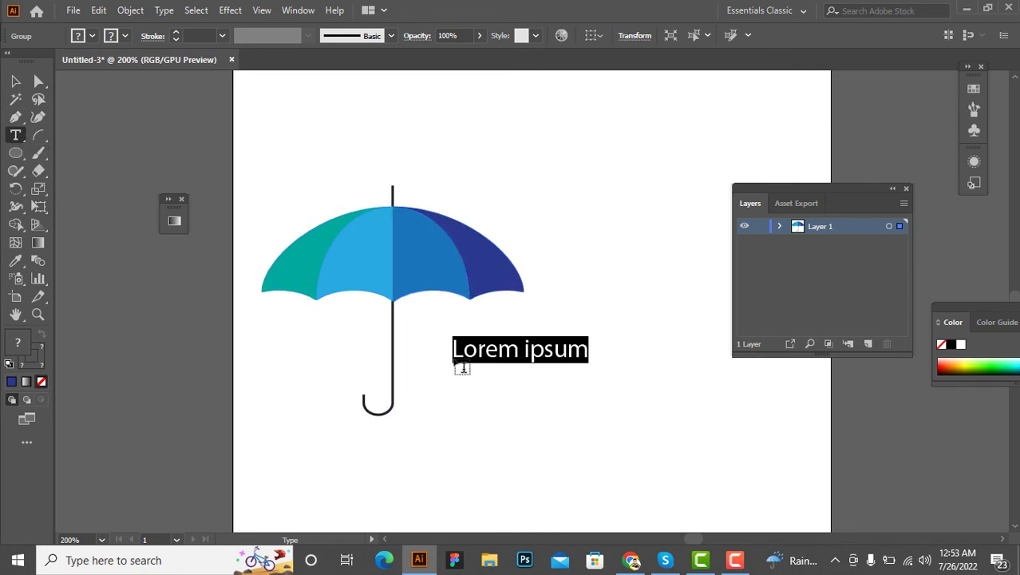
pyautogui.write('Um')
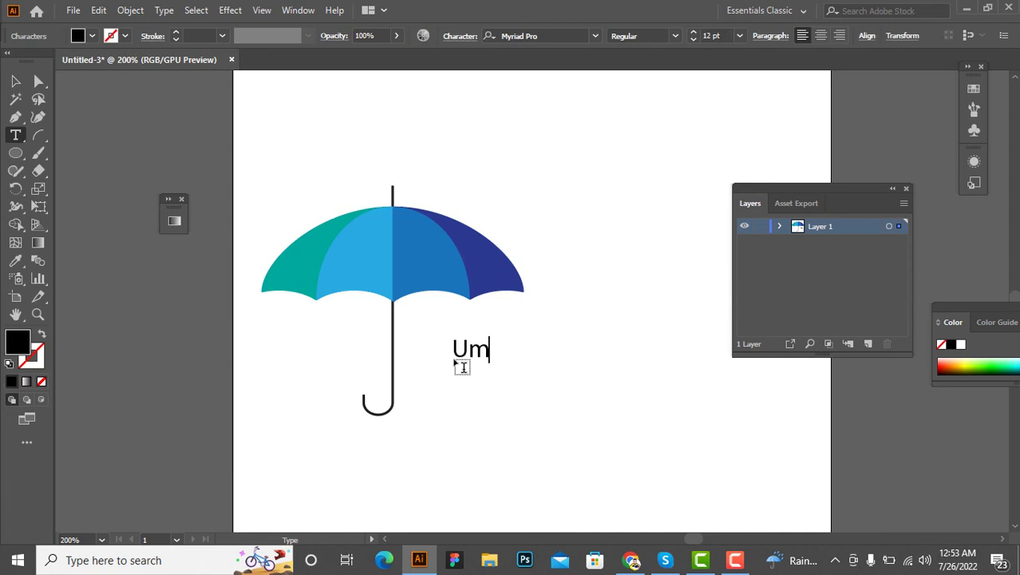
pyautogui.write('R')
pyautogui.press('BackSpace')
pyautogui.write('ra')
pyautogui.write('ella')
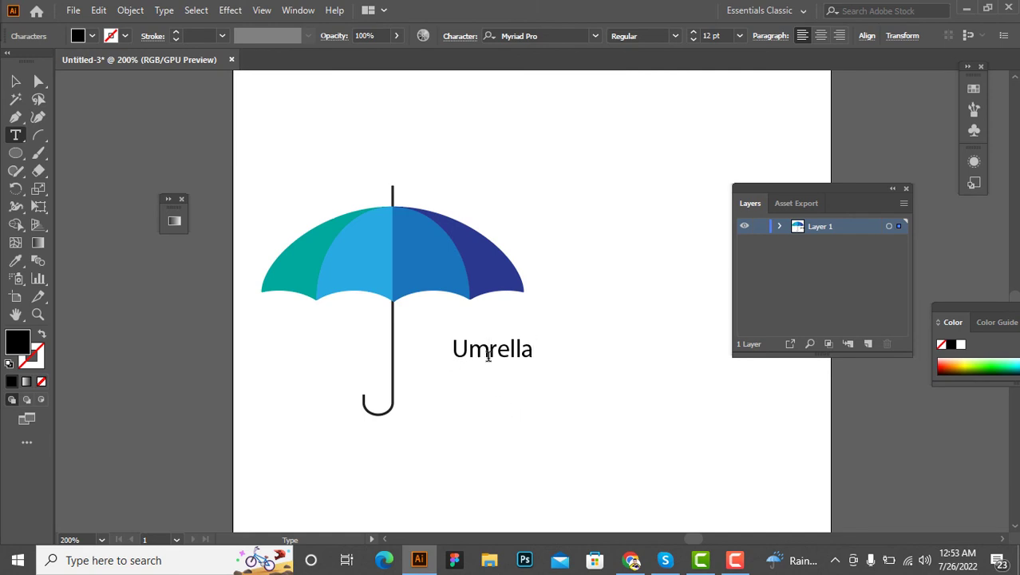
pyautogui.click(489, 351)
pyautogui.write('b')
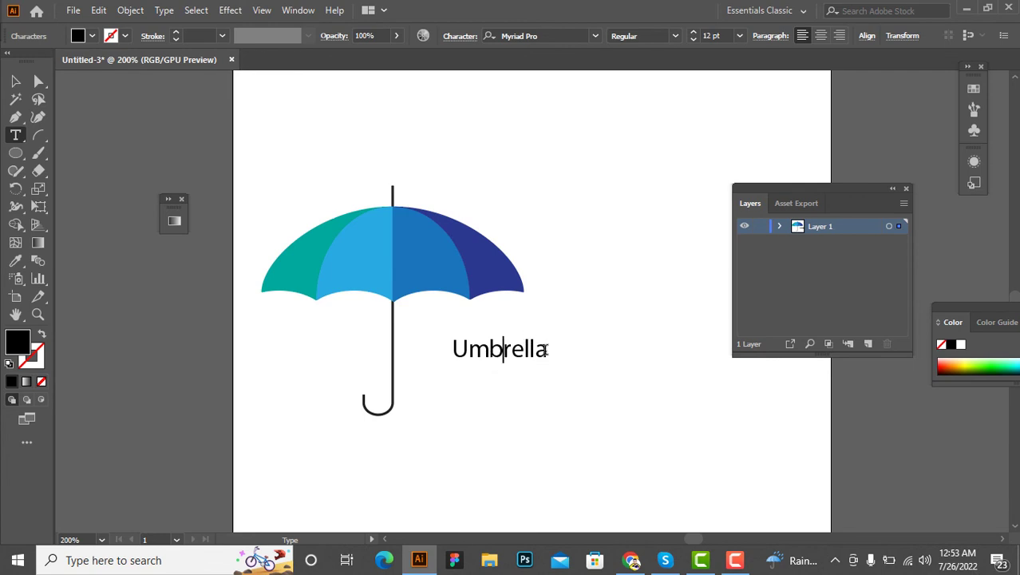
pyautogui.moveTo(546, 349); pyautogui.dragTo(364, 347)
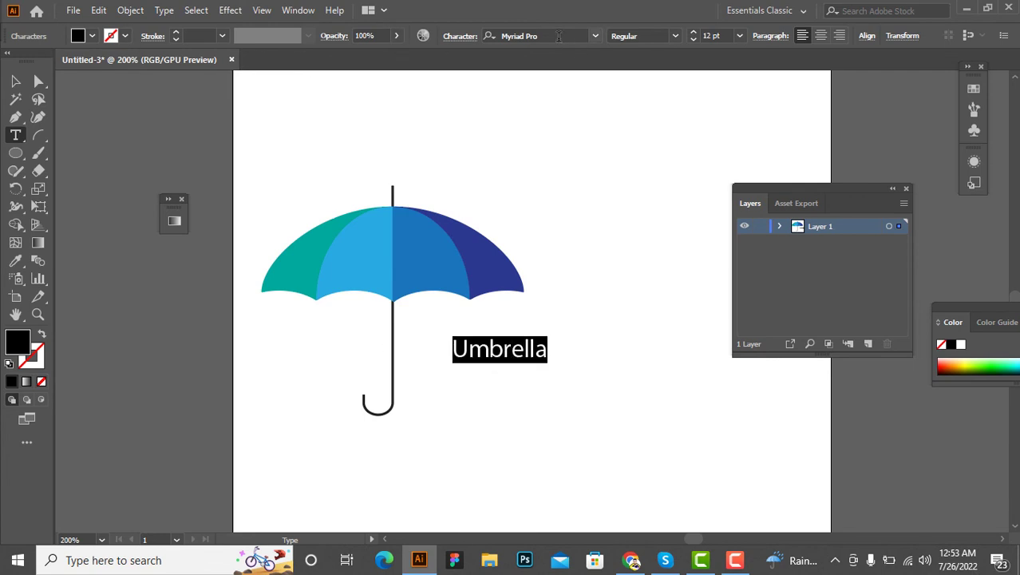
# - Set the Umbrella text to MS Reference Sans Serif at 32 pt
pyautogui.click(497, 37)
pyautogui.press('Up')
pyautogui.press('Up')
pyautogui.press('Up')
pyautogui.press('Down')
pyautogui.press('Up')
pyautogui.press('Up')
pyautogui.press('Up')
pyautogui.press('Up')
pyautogui.press('Up')
pyautogui.press('Down')
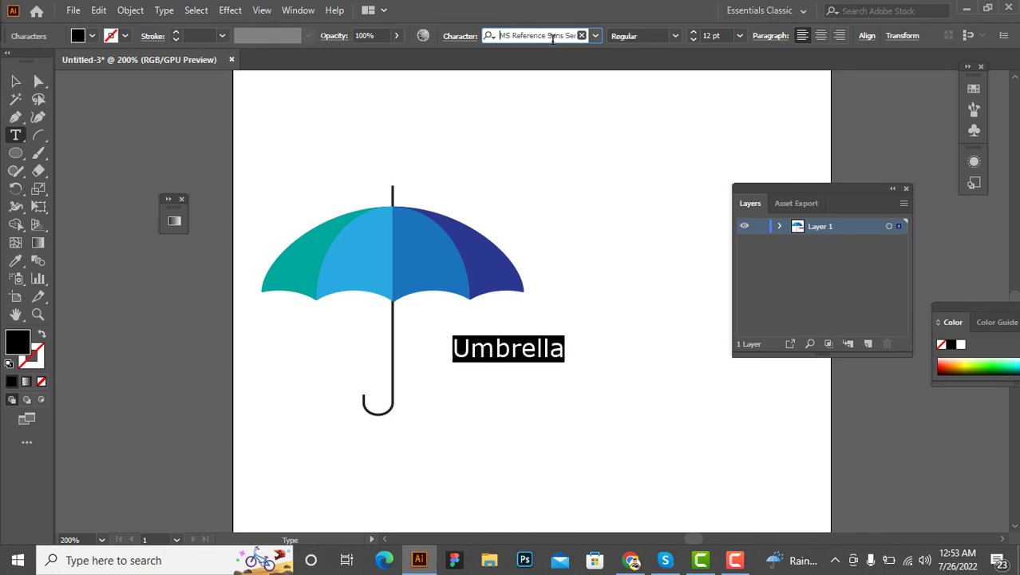
pyautogui.click(711, 36)
pyautogui.press('Up')
pyautogui.press('Up')
pyautogui.press('Up')
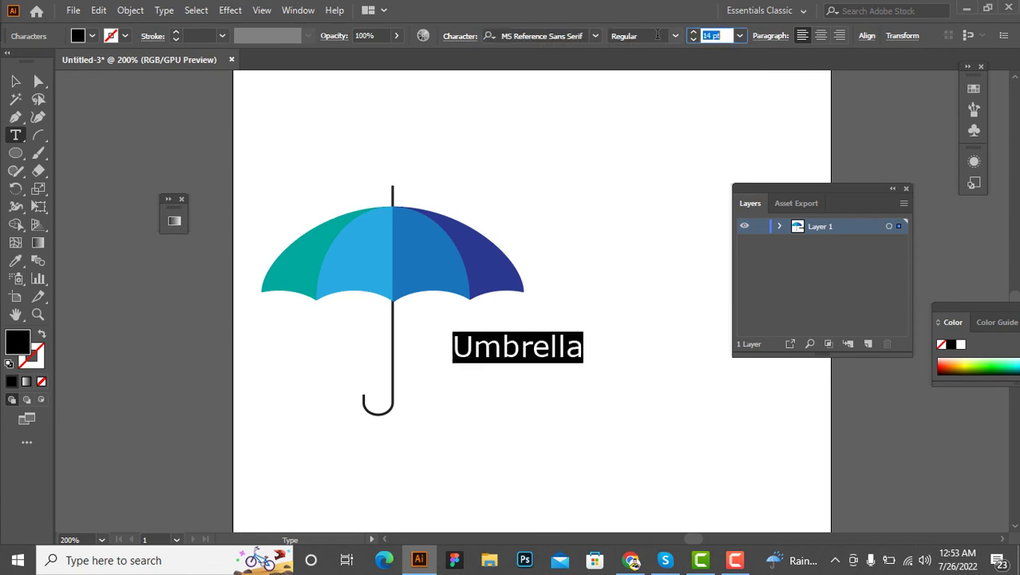
pyautogui.press('Up')
pyautogui.press('Up')
pyautogui.press('Up')
pyautogui.press('Up')
pyautogui.press('Up')
pyautogui.press('Up')
pyautogui.press('Up')
pyautogui.press('Up')
pyautogui.press('Down')
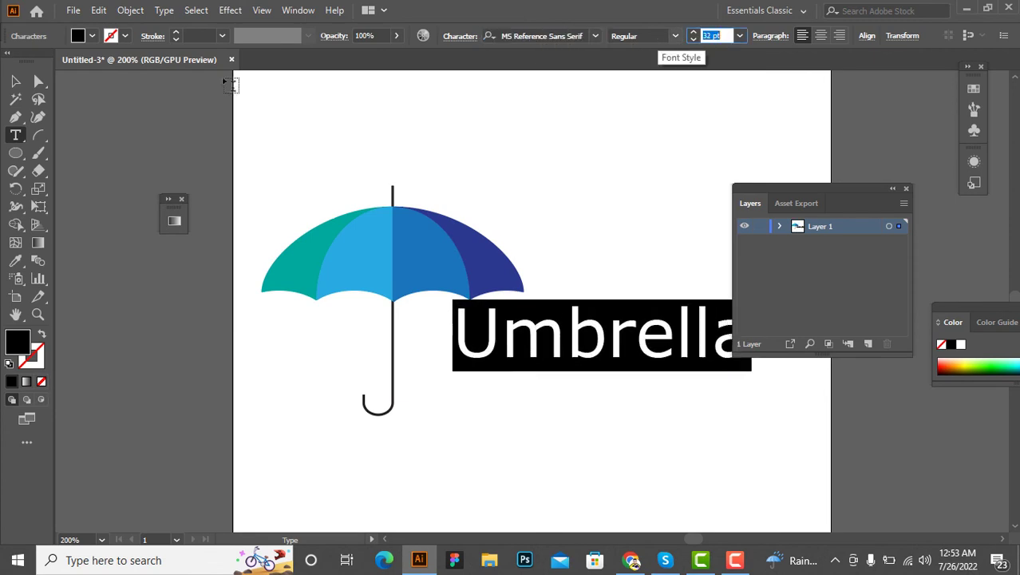
# - Move the text beside the handle's hook and delete its U so the hook replaces it
pyautogui.click(15, 80)
pyautogui.moveTo(538, 341); pyautogui.dragTo(479, 402)
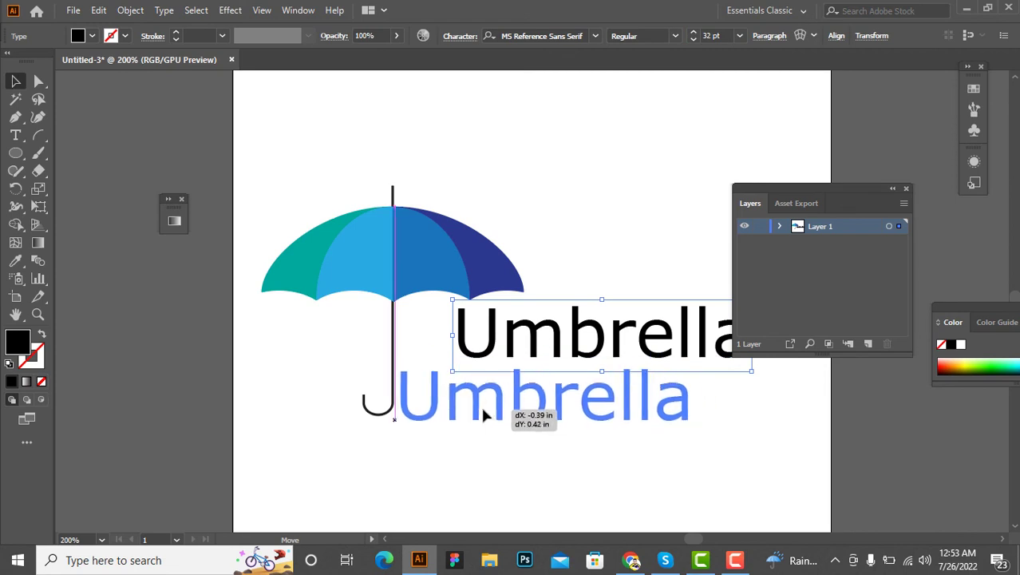
pyautogui.click(15, 135)
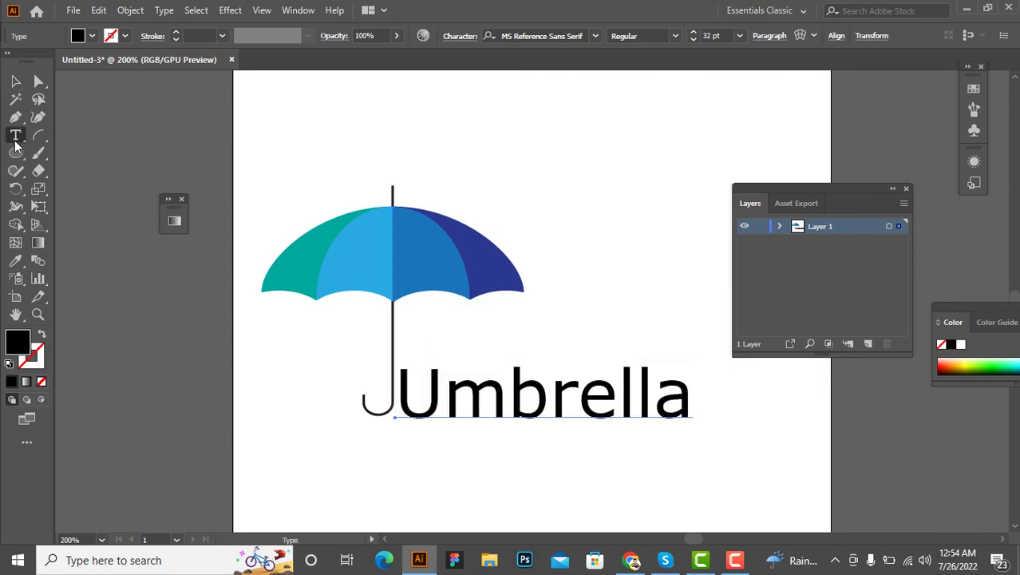
pyautogui.moveTo(439, 406); pyautogui.dragTo(396, 404)
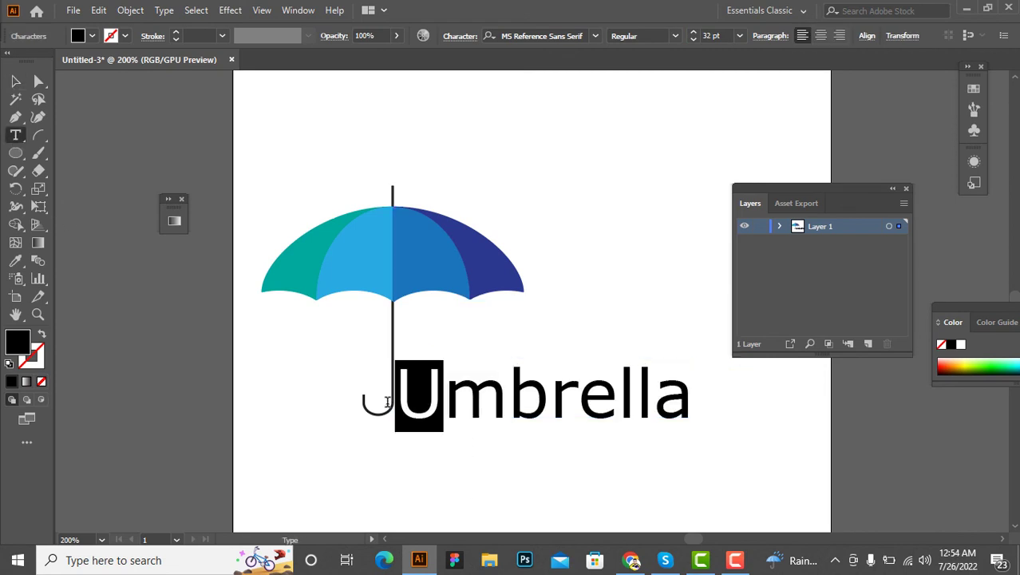
pyautogui.press('BackSpace')
pyautogui.click(15, 80)
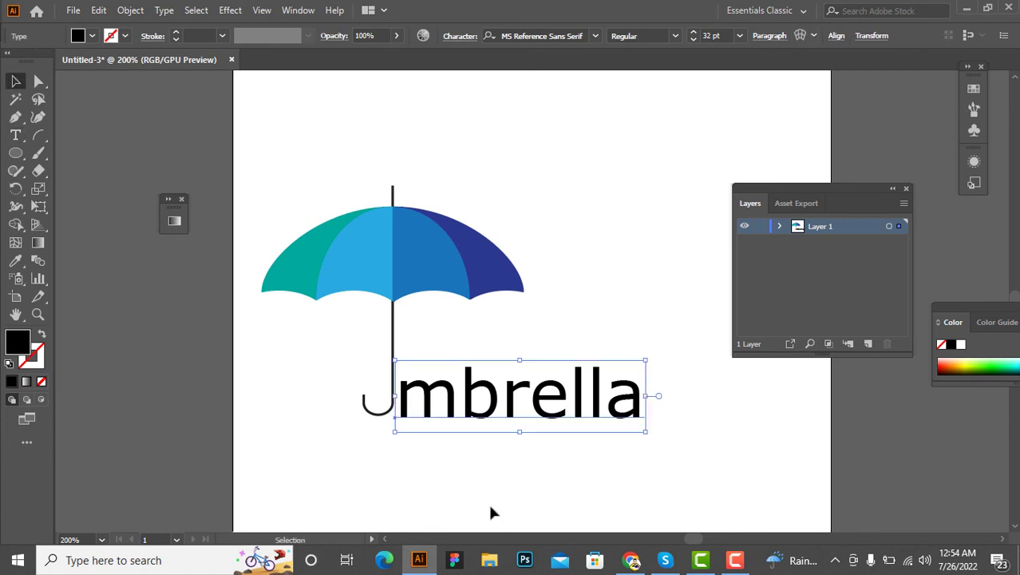
pyautogui.click(484, 469)
pyautogui.hscroll(-3, 396, 408)
pyautogui.hscroll(-2, 383, 418)
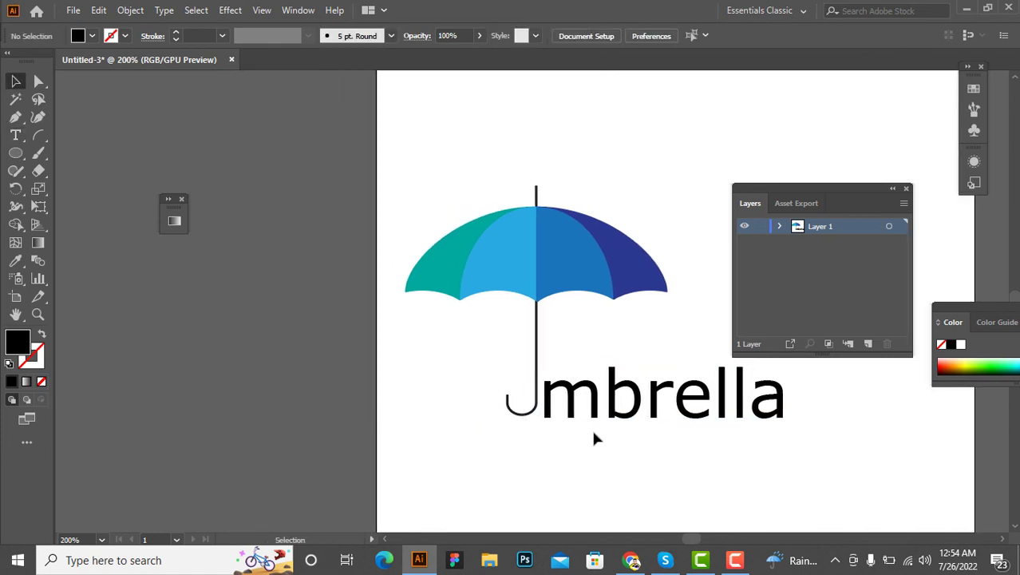
pyautogui.scroll(3, 572, 453)
# - Nudge the hooked handle into line and drag its left end anchor upward
pyautogui.moveTo(385, 365); pyautogui.dragTo(378, 365)
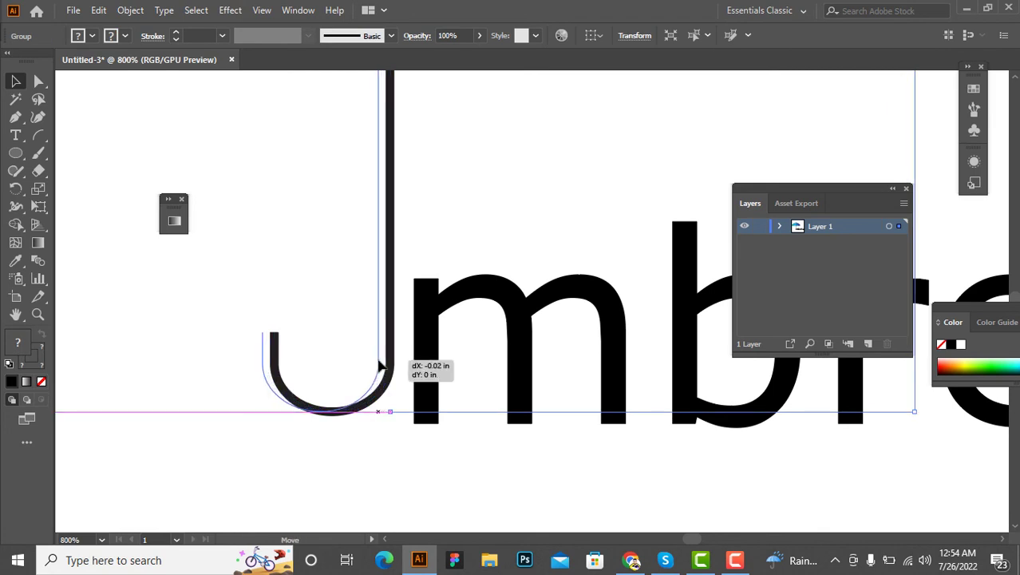
pyautogui.doubleClick(264, 339)
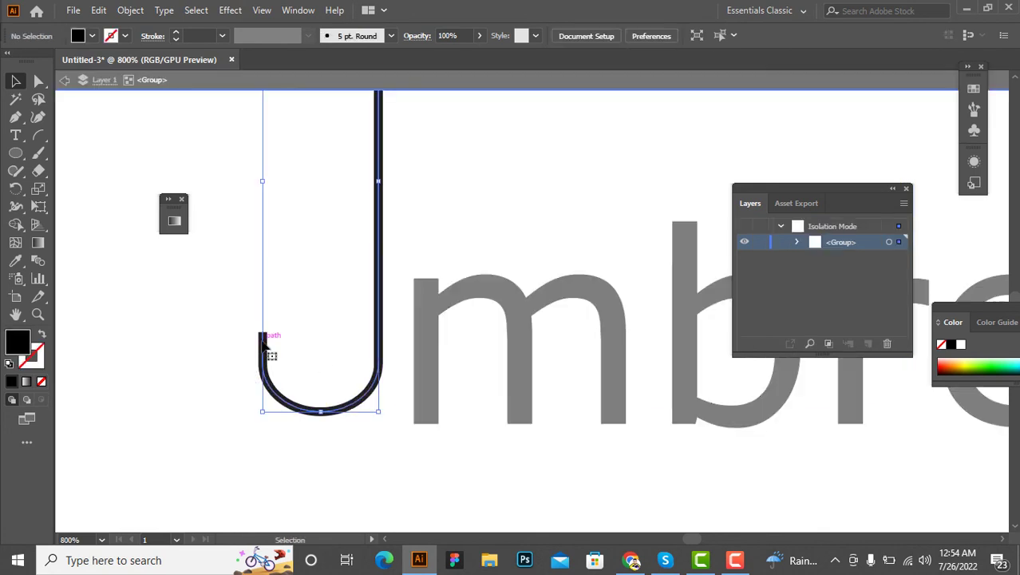
pyautogui.press('a')
pyautogui.moveTo(262, 336); pyautogui.dragTo(264, 246)
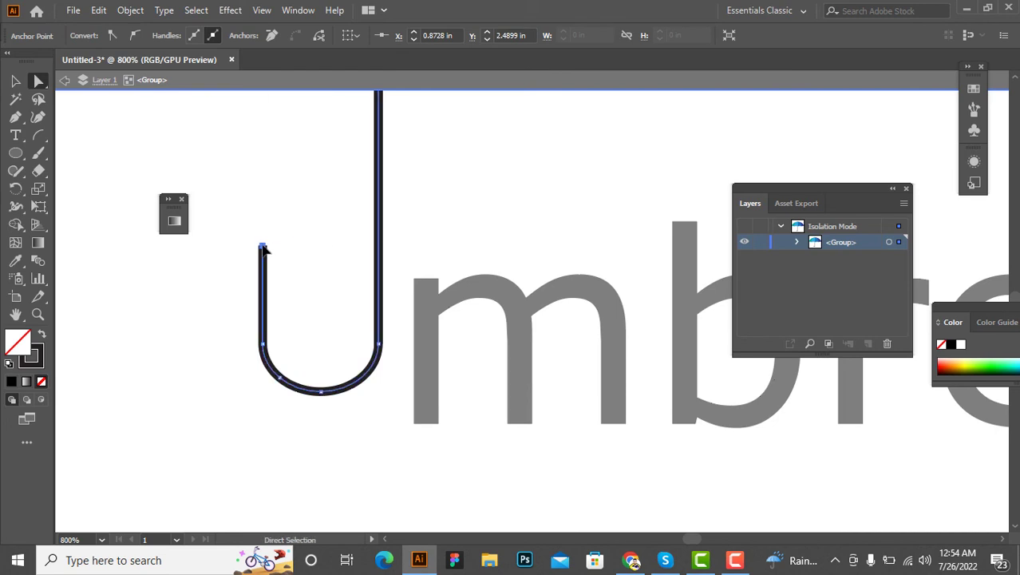
# - Set the hook path's stroke weight to 2 pt and leave the isolated handle group
pyautogui.click(15, 81)
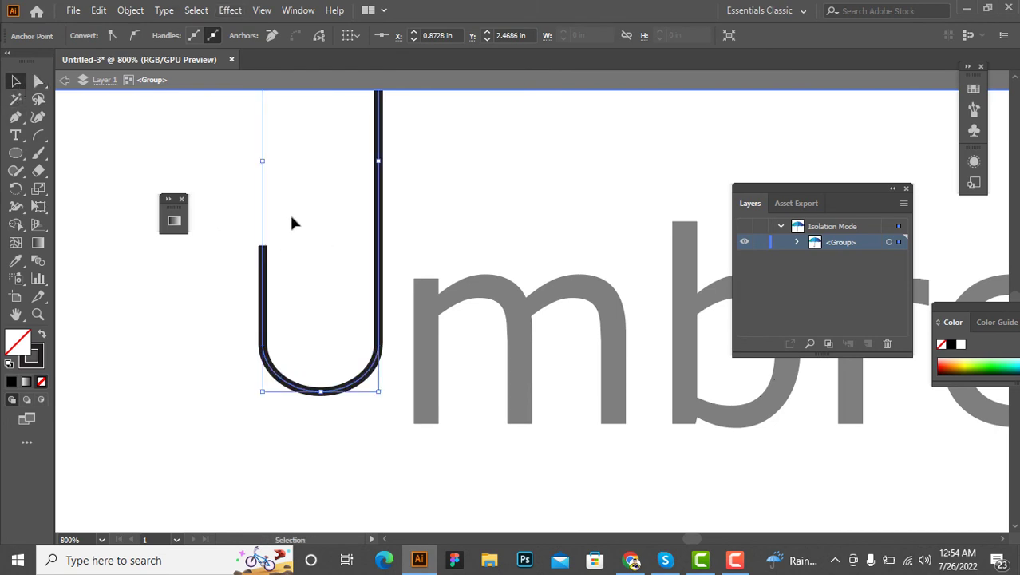
pyautogui.click(286, 216)
pyautogui.click(264, 259)
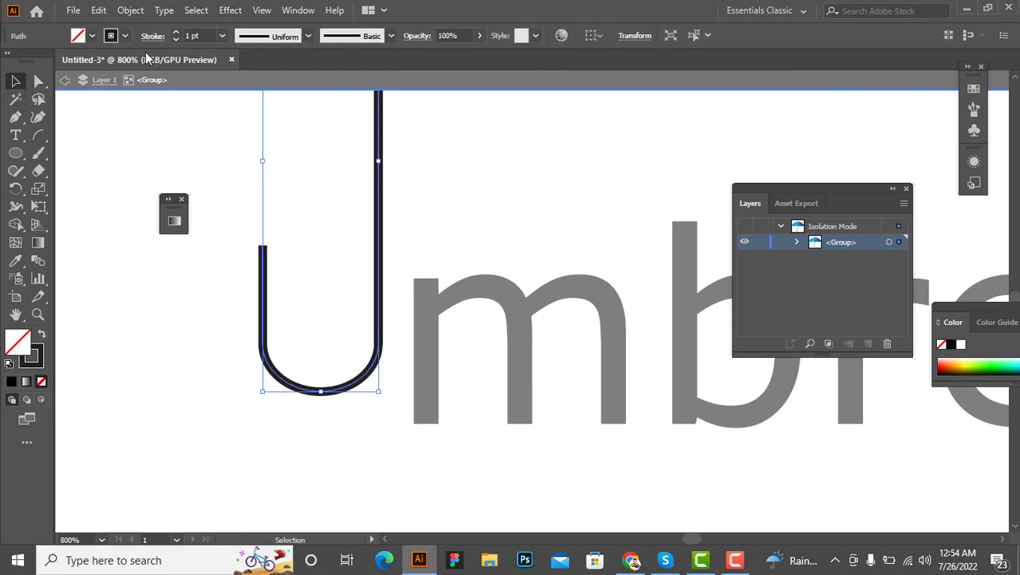
pyautogui.click(176, 34)
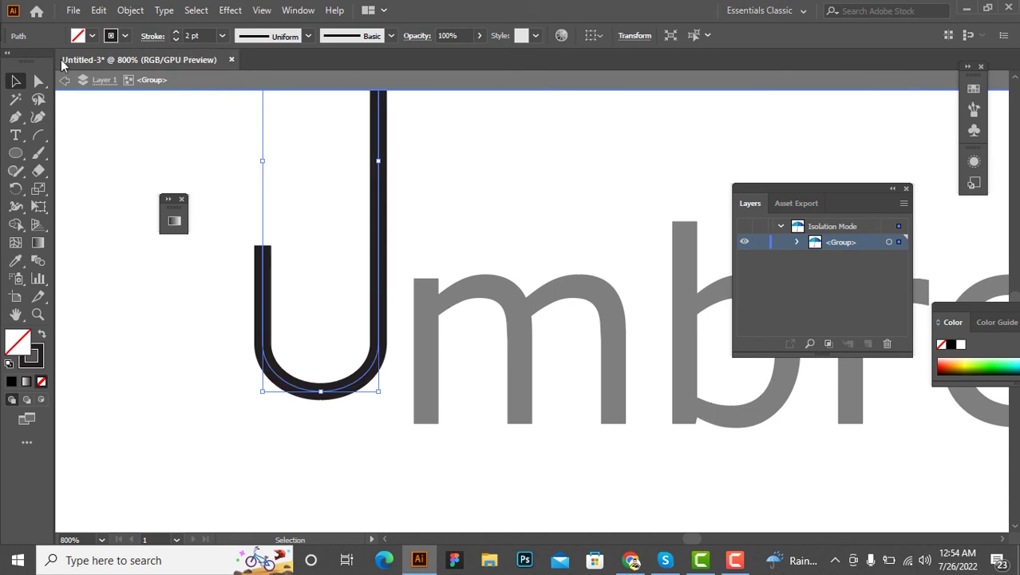
pyautogui.click(187, 392)
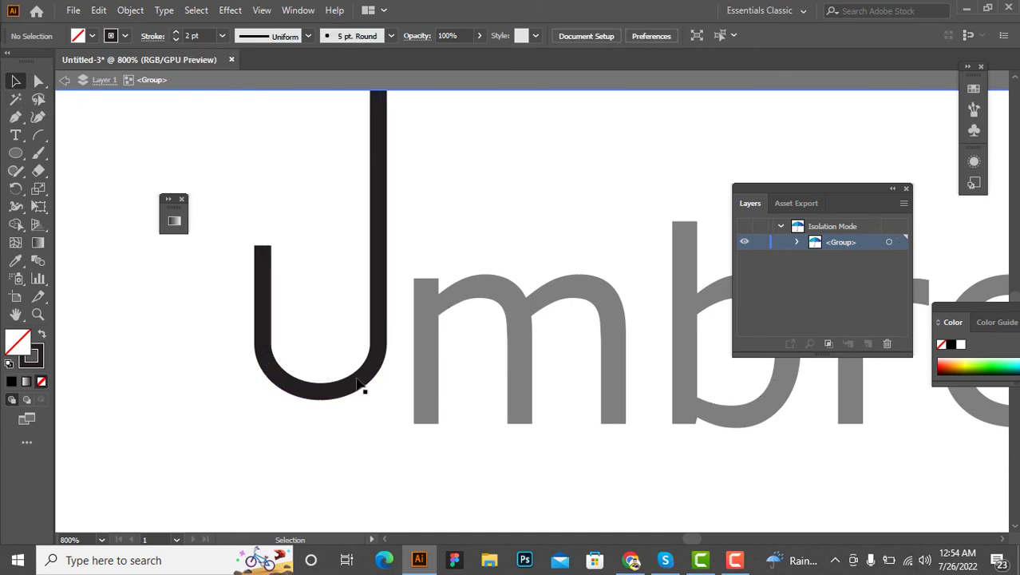
pyautogui.doubleClick(354, 375)
pyautogui.scroll(-3, 360, 422)
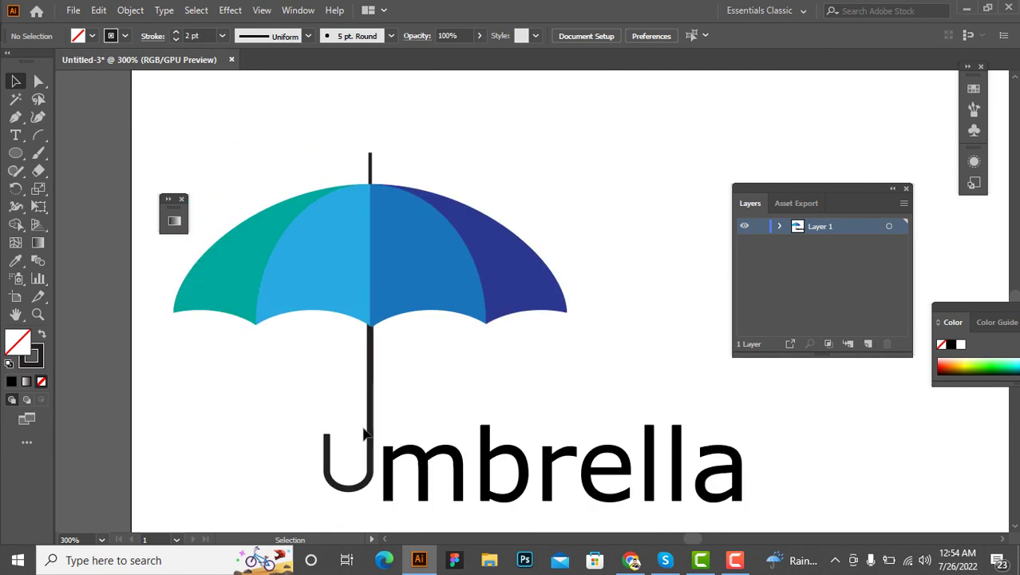
# - Nudge the 'mbrella' text upward to line up with the U handle
pyautogui.scroll(-1, 361, 431)
pyautogui.moveTo(490, 435); pyautogui.dragTo(495, 426)
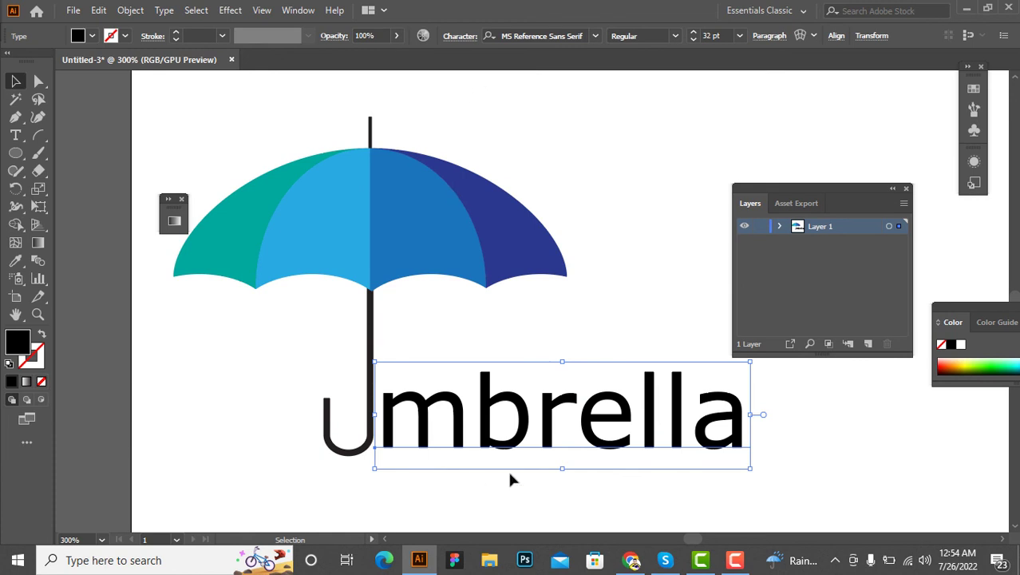
pyautogui.moveTo(482, 418); pyautogui.dragTo(483, 426)
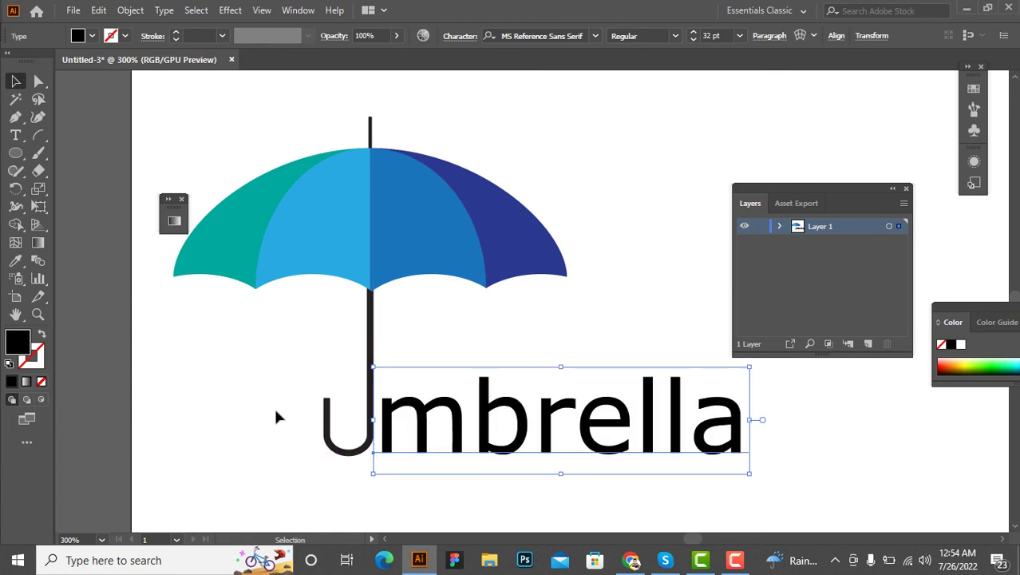
pyautogui.click(260, 419)
pyautogui.scroll(-2, 335, 415)
pyautogui.scroll(2, 381, 471)
# - Try sampling the handle's appearance onto the 'mbrella' text, then undo it
pyautogui.click(447, 409)
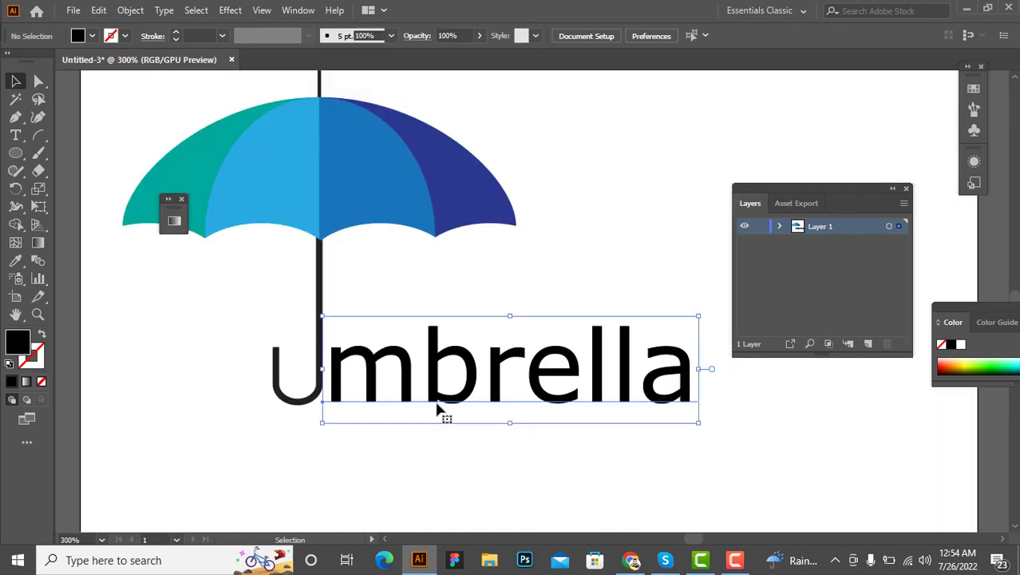
pyautogui.press('i')
pyautogui.click(325, 279)
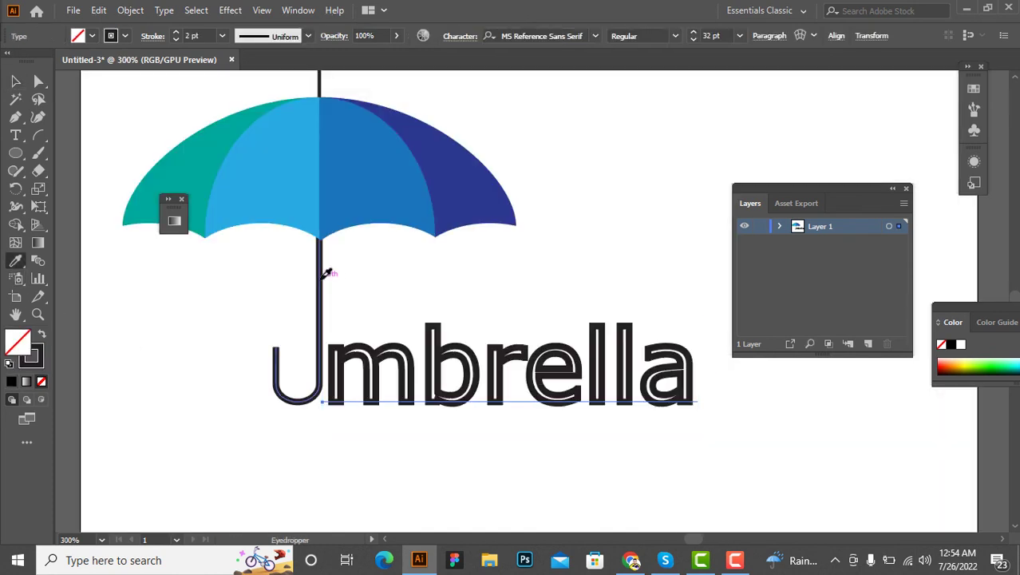
pyautogui.hotkey('ctrl', 'z')
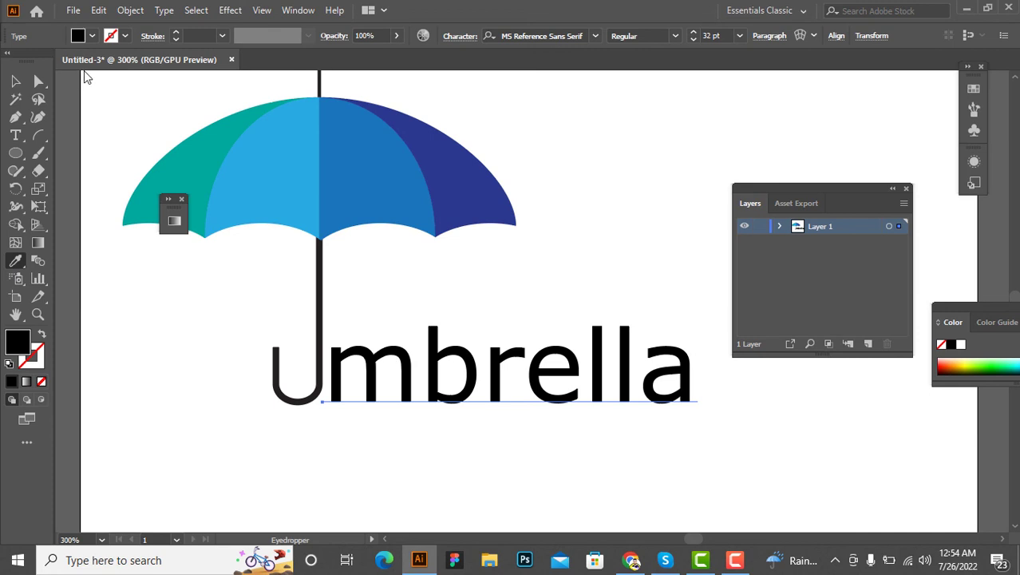
pyautogui.click(13, 83)
pyautogui.click(688, 432)
pyautogui.click(455, 335)
# - Convert the 'mbrella' text to outlines with Object > Expand
pyautogui.click(130, 10)
pyautogui.click(226, 182)
pyautogui.click(652, 421)
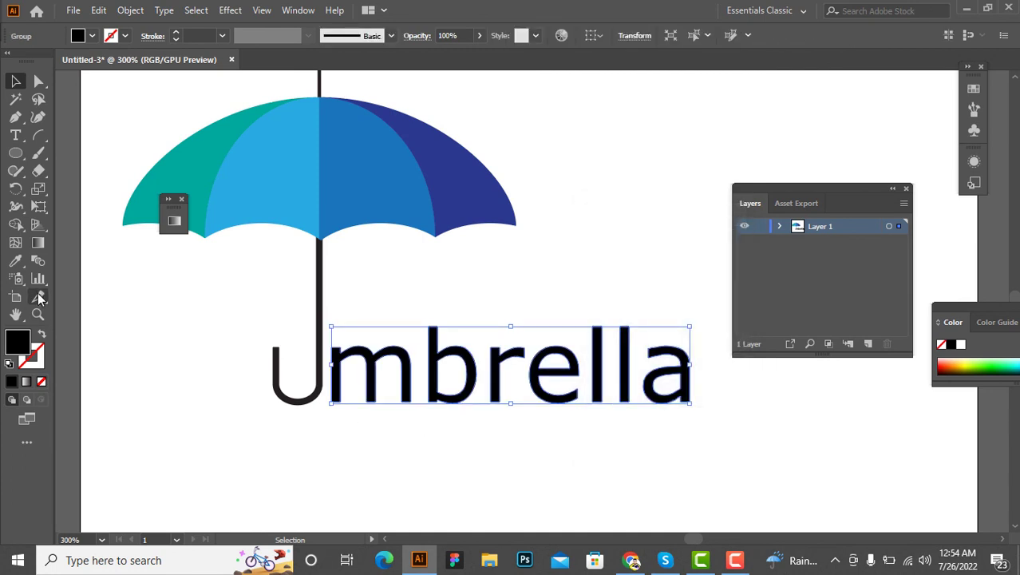
# - Fill the outlined letters with the K=80 dark grey swatch to match the U
pyautogui.click(16, 260)
pyautogui.click(285, 386)
pyautogui.hotkey('shift', 'x')
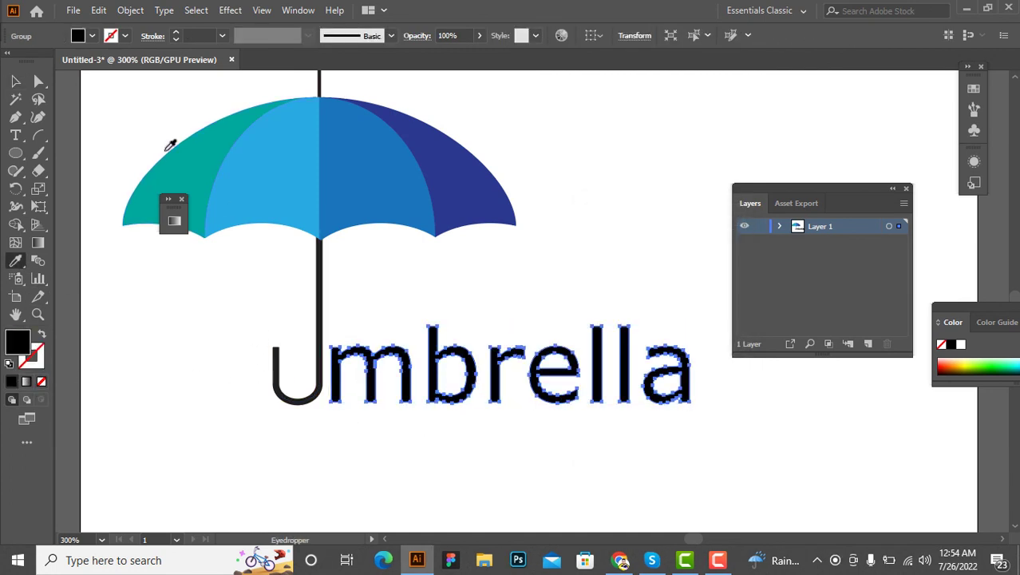
pyautogui.click(93, 36)
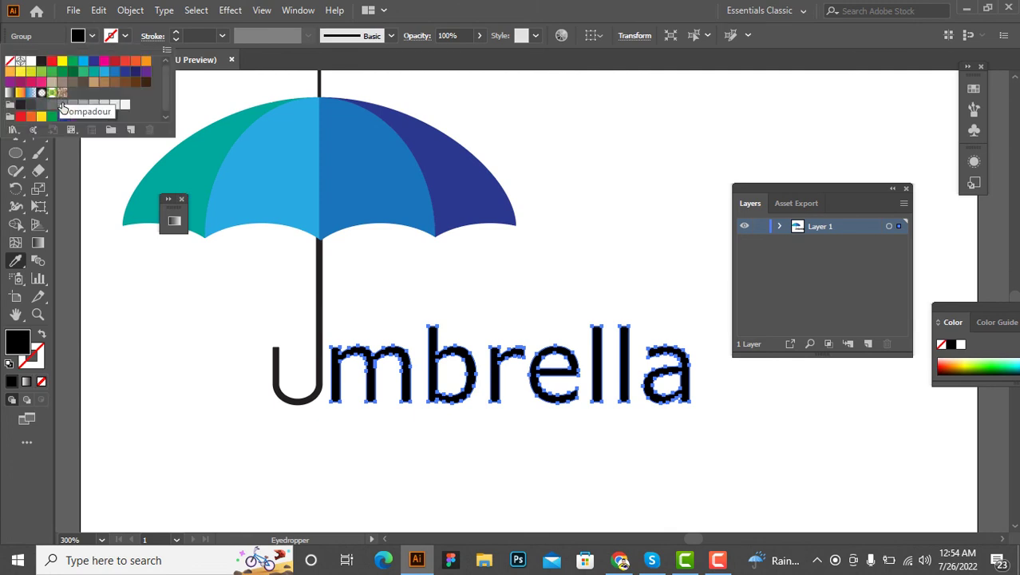
pyautogui.click(32, 105)
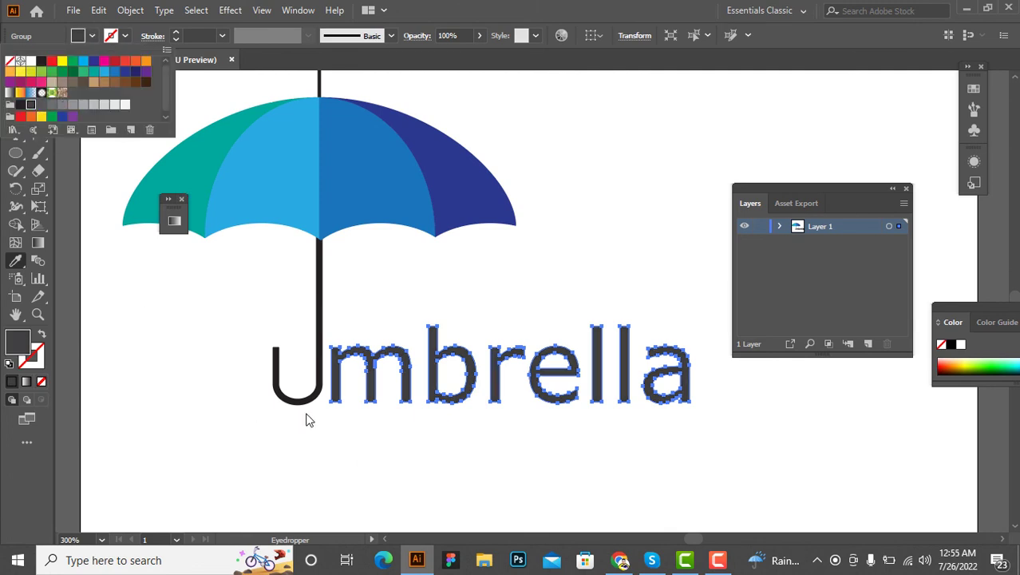
pyautogui.click(315, 440)
pyautogui.click(16, 81)
pyautogui.click(377, 438)
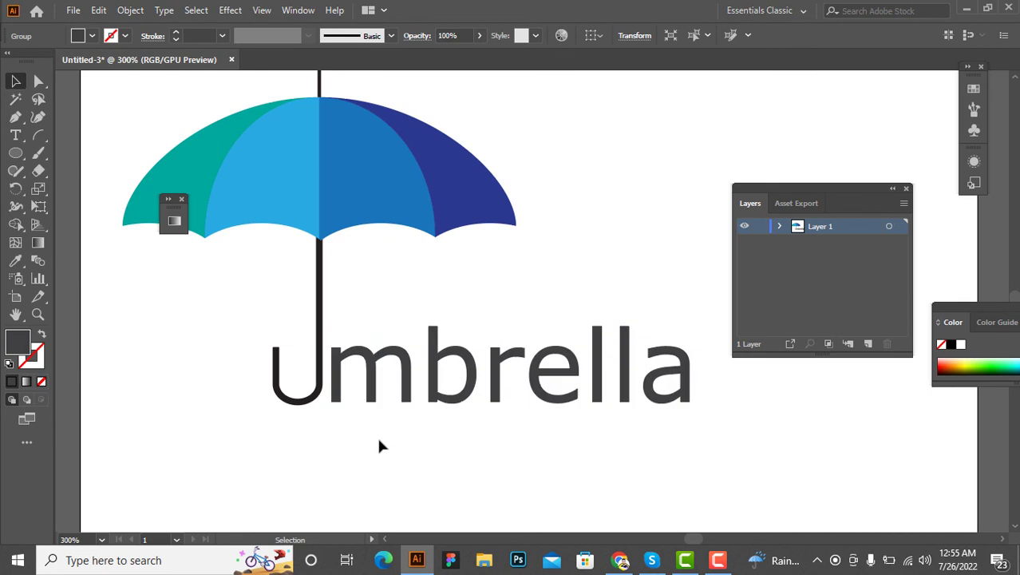
pyautogui.scroll(-3, 390, 447)
# - Move the whole umbrella logo right and down on the artboard
pyautogui.scroll(-2, 431, 443)
pyautogui.scroll(1, 491, 467)
pyautogui.moveTo(506, 452); pyautogui.dragTo(365, 319)
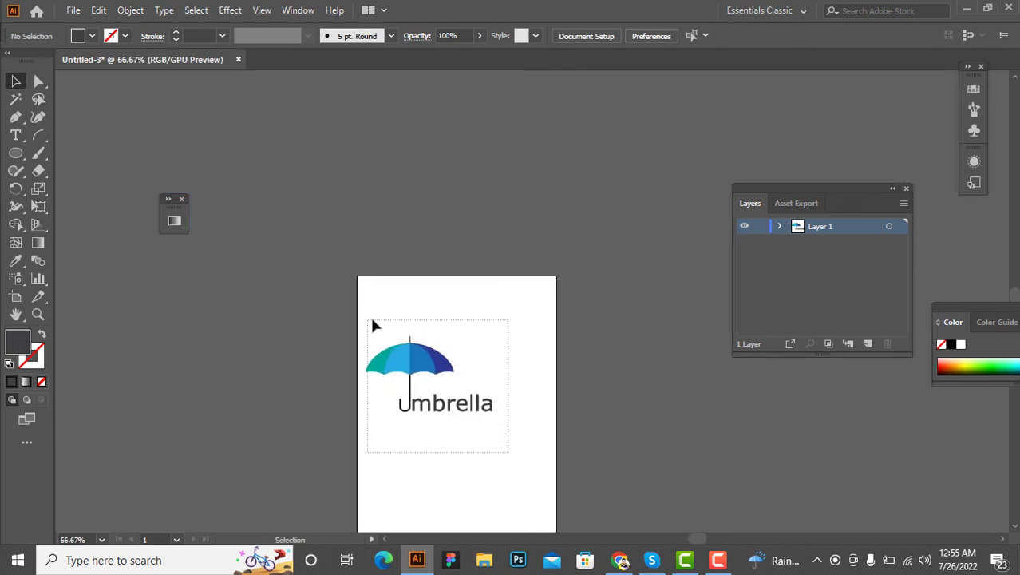
pyautogui.moveTo(429, 374); pyautogui.dragTo(460, 401)
pyautogui.scroll(3, 461, 401)
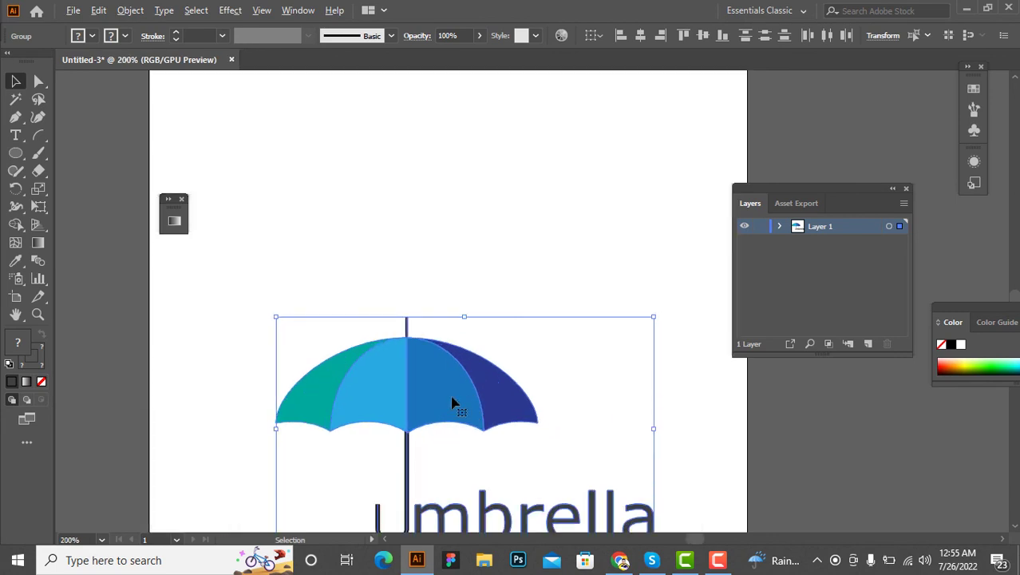
# - Draw a small rectangle above the umbrella with the Rectangle tool
pyautogui.rightClick(16, 152)
pyautogui.moveTo(16, 152); pyautogui.dragTo(91, 153)
pyautogui.click(15, 153)
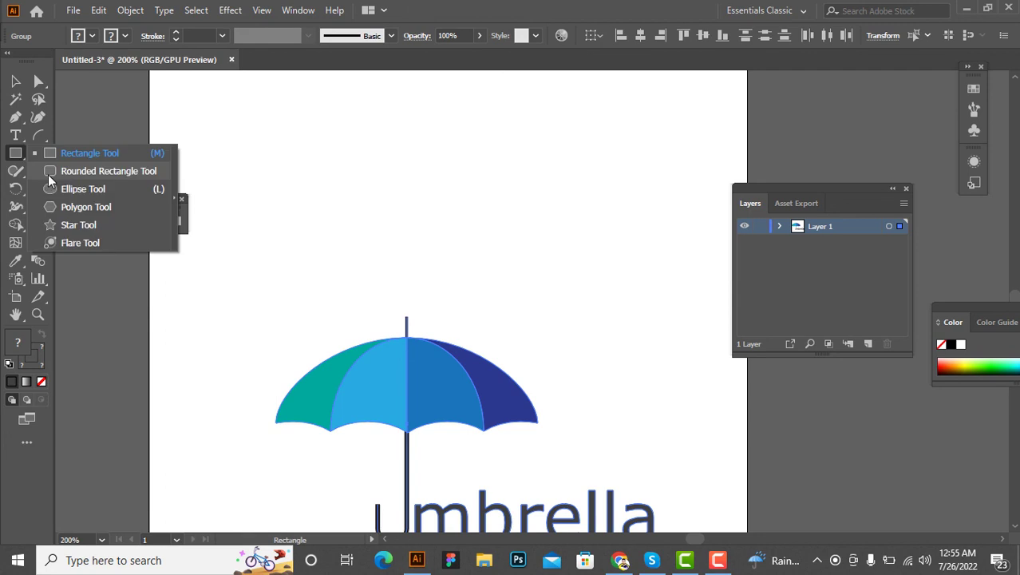
pyautogui.click(53, 156)
pyautogui.moveTo(372, 198); pyautogui.dragTo(388, 234)
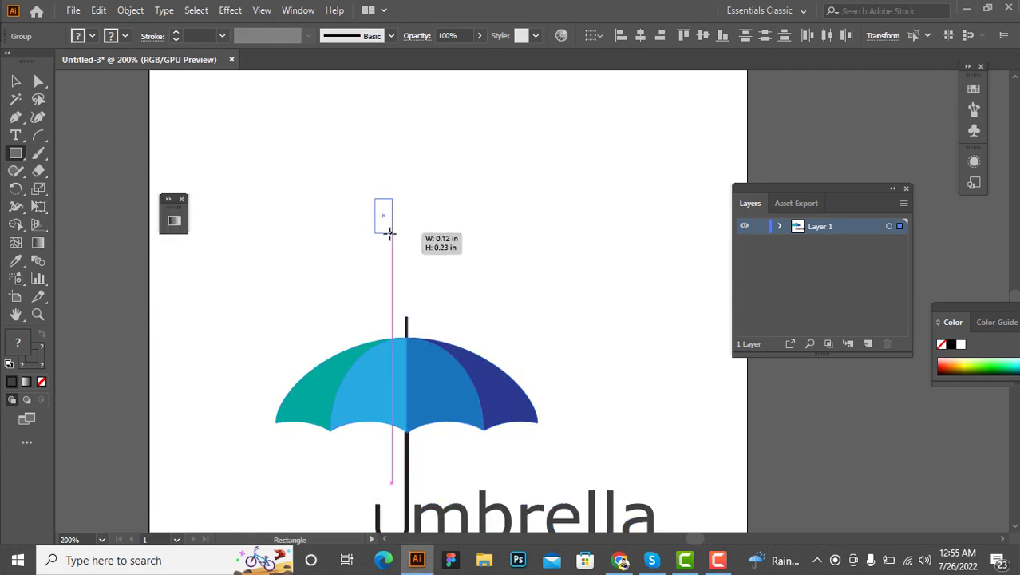
pyautogui.scroll(1, 401, 187)
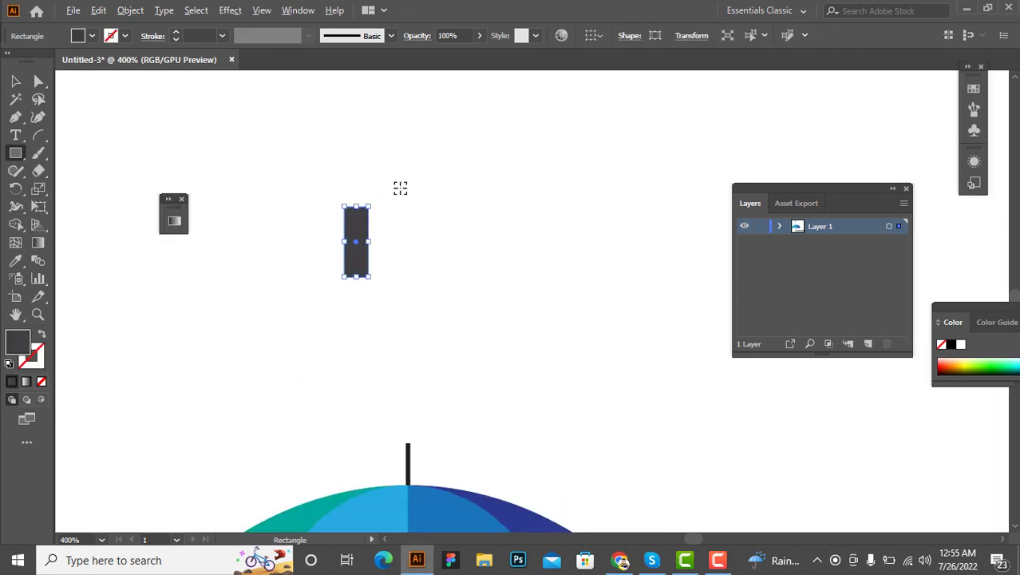
pyautogui.scroll(1, 401, 186)
# - Round the rectangle into a blue pill, shrink it vertically and move it up
pyautogui.click(37, 82)
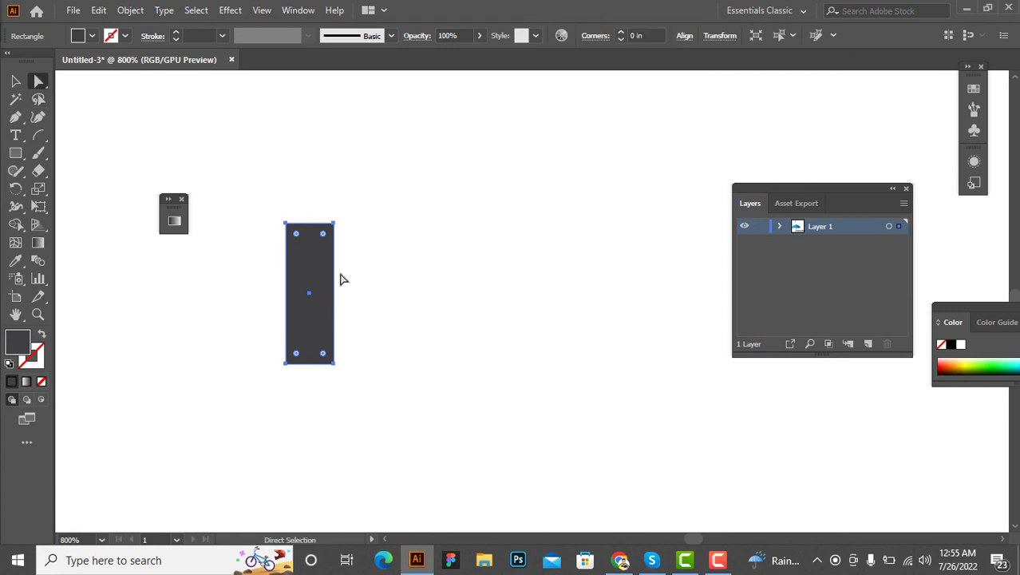
pyautogui.moveTo(324, 233); pyautogui.dragTo(282, 325)
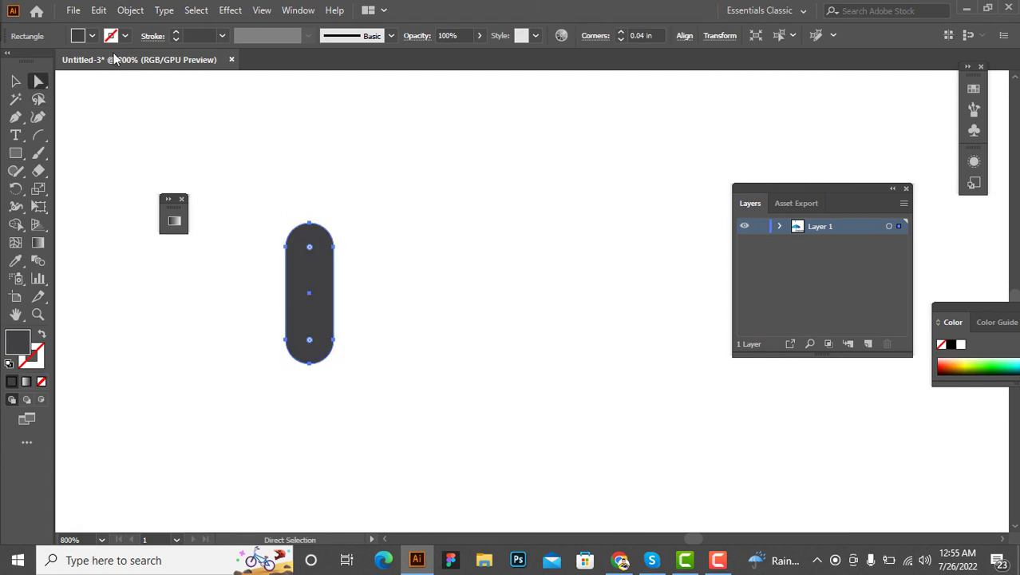
pyautogui.click(93, 36)
pyautogui.click(106, 72)
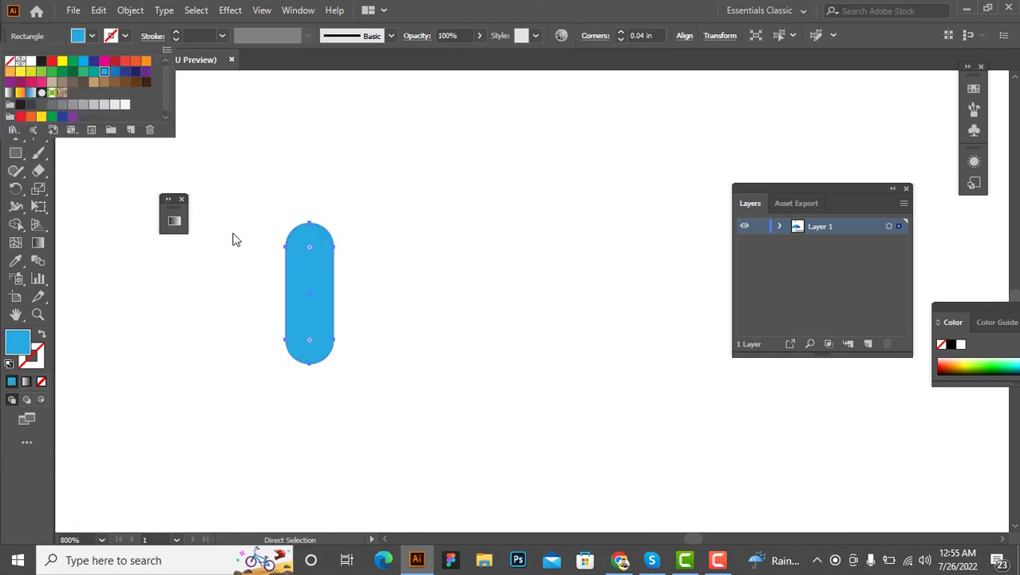
pyautogui.click(15, 80)
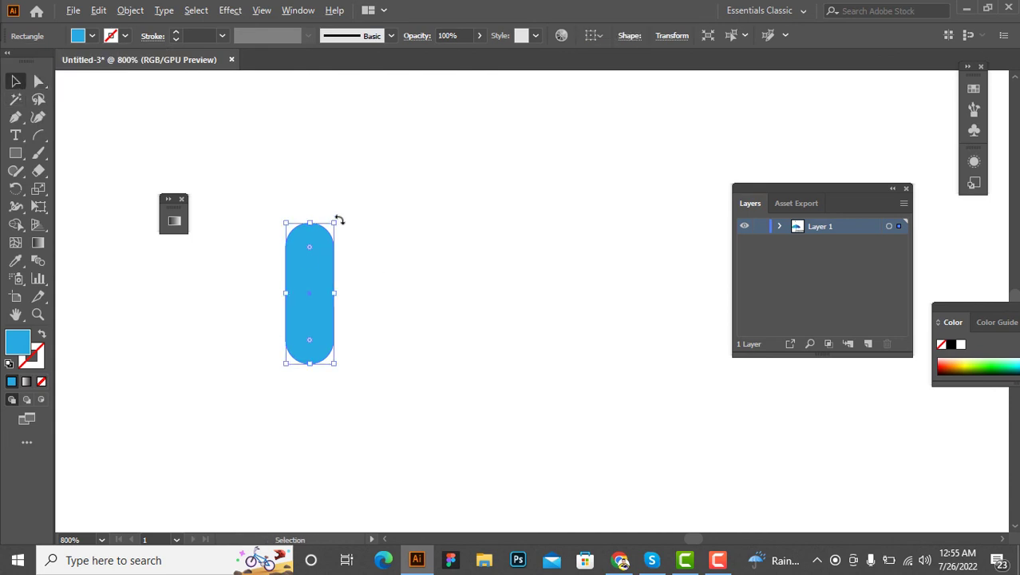
pyautogui.moveTo(334, 223); pyautogui.dragTo(334, 244)
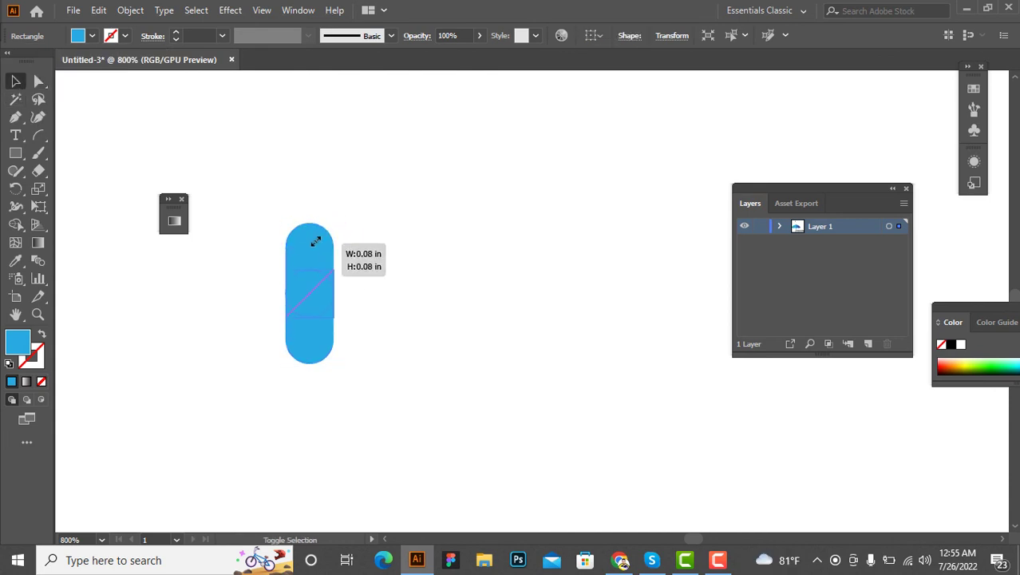
pyautogui.click(317, 290)
pyautogui.moveTo(308, 279); pyautogui.dragTo(322, 251)
# - Replace the wide pill with a thin upright rectangle with fully rounded corners
pyautogui.press('Delete')
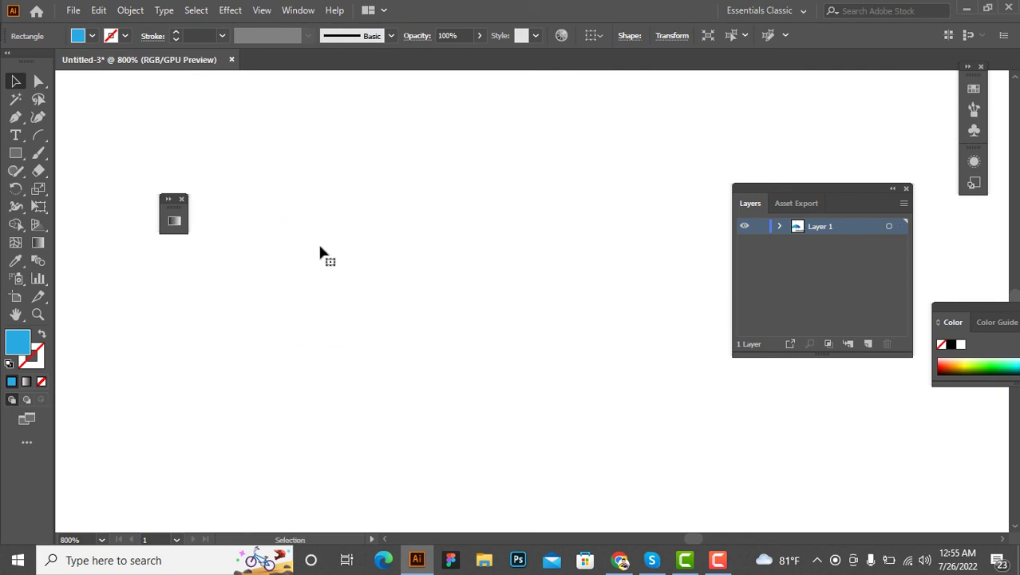
pyautogui.click(15, 153)
pyautogui.moveTo(282, 232); pyautogui.dragTo(299, 299)
pyautogui.click(38, 80)
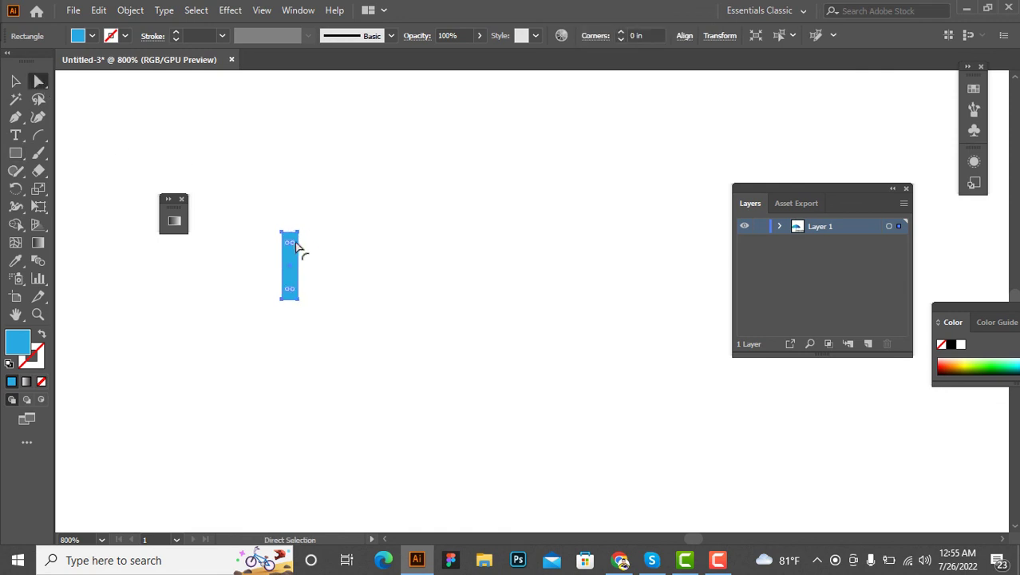
pyautogui.moveTo(293, 244); pyautogui.dragTo(296, 301)
# - Position the thin blue raindrop above the umbrella canopy's left side
pyautogui.press('v')
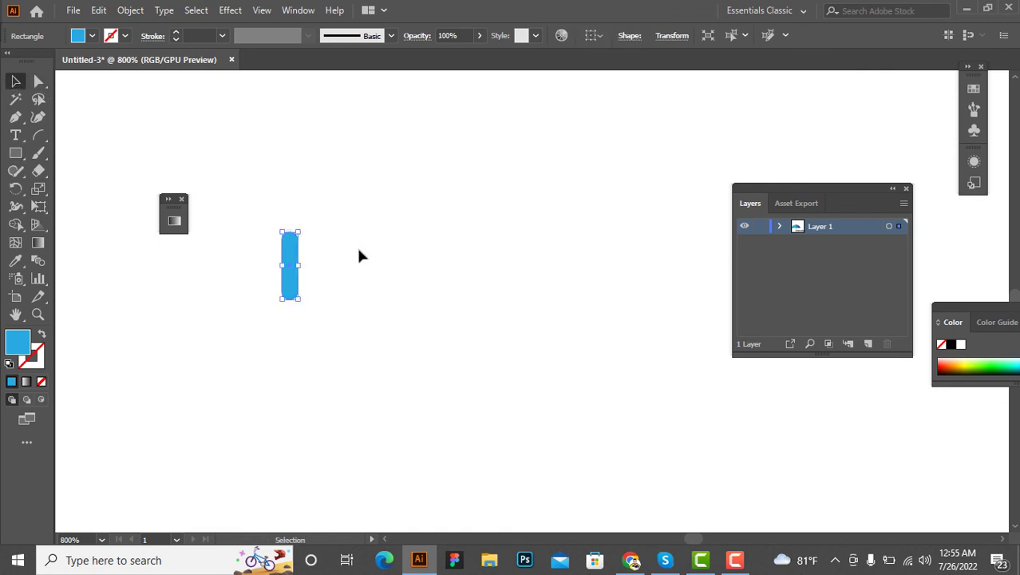
pyautogui.click(356, 245)
pyautogui.keyDown('alt'); pyautogui.scroll(-4, 329, 261); pyautogui.keyUp('alt')
pyautogui.moveTo(323, 268); pyautogui.dragTo(290, 355)
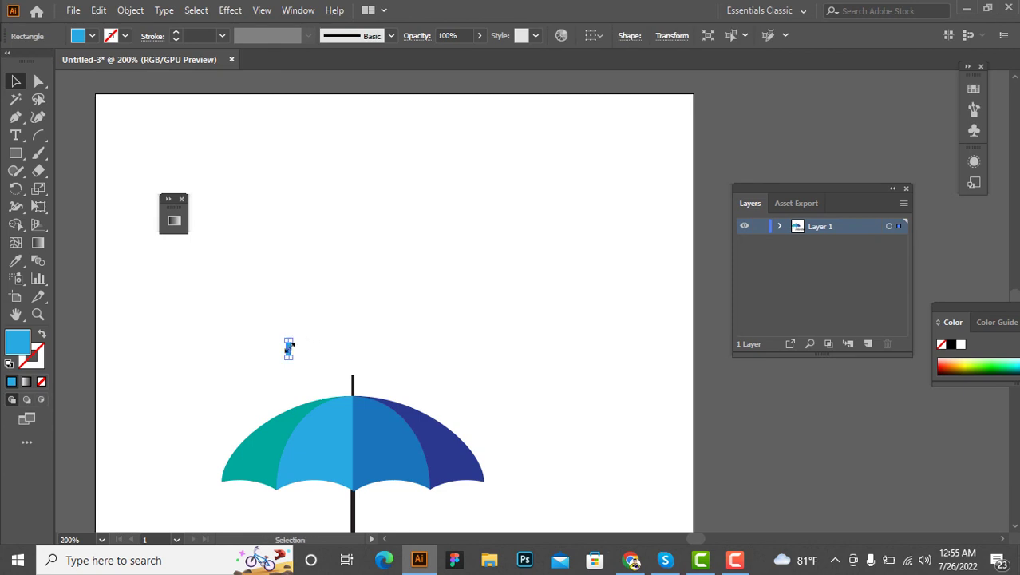
# - Tilt the raindrop about 25° and place a first copy below it
pyautogui.moveTo(291, 321); pyautogui.dragTo(275, 307)
pyautogui.click(249, 324)
pyautogui.moveTo(290, 356)
pyautogui.mouseDown()
pyautogui.moveTo(286, 382)
pyautogui.moveTo(255, 370)
pyautogui.moveTo(256, 405)
pyautogui.moveTo(260, 329)
pyautogui.moveTo(335, 359)
pyautogui.moveTo(280, 407)
pyautogui.moveTo(223, 346)
pyautogui.moveTo(229, 316)
pyautogui.moveTo(292, 316)
pyautogui.moveTo(269, 313)
pyautogui.moveTo(325, 355)
pyautogui.moveTo(323, 347)
pyautogui.mouseUp()
pyautogui.click(283, 384)
pyautogui.hotkey('ctrl', 'z')
# - Add four more slanted raindrop copies to the left, right and below
pyautogui.click(226, 386)
pyautogui.click(194, 322)
pyautogui.click(307, 314)
pyautogui.click(280, 295)
# - Place the last raindrop copy and zoom out to view the whole logo
pyautogui.click(458, 329)
pyautogui.hotkey('ctrl', '-')
pyautogui.hotkey('ctrl', '-')
pyautogui.hotkey('ctrl', '-')
pyautogui.scroll(-2, 486, 383)
pyautogui.scroll(3, 499, 407)
pyautogui.scroll(-2, 498, 412)
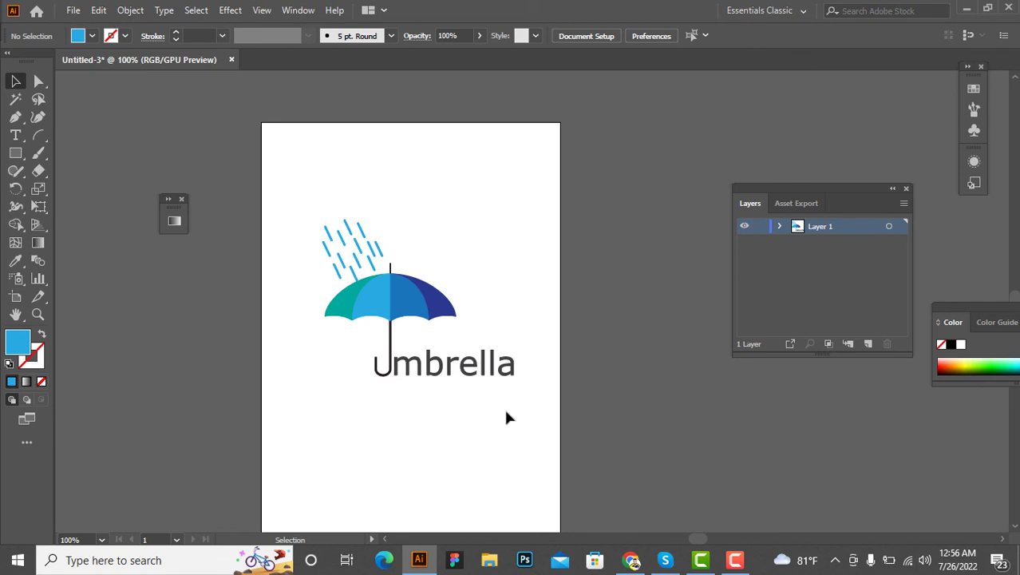
pyautogui.scroll(2, 488, 415)
pyautogui.scroll(-1, 495, 431)
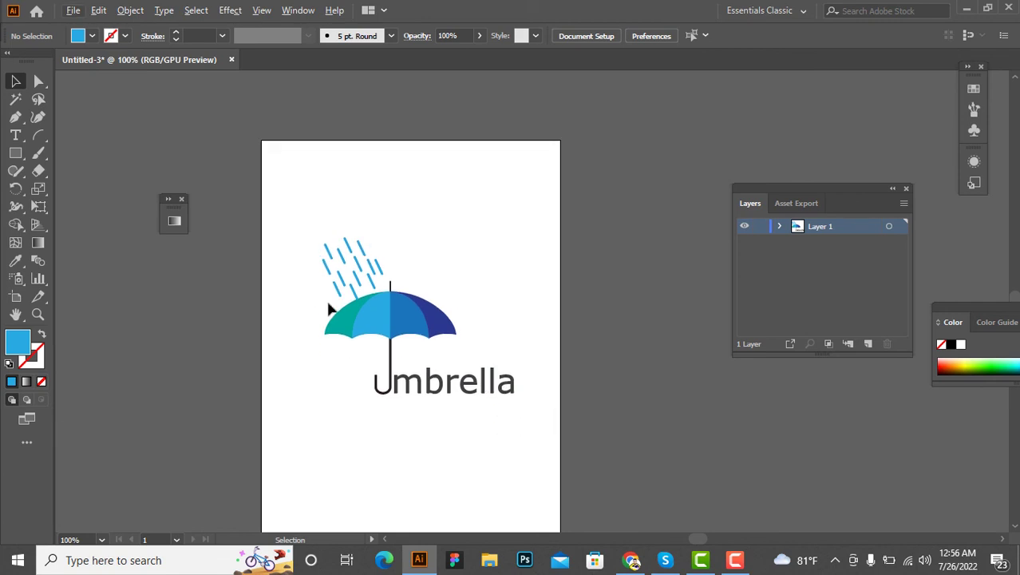
# - Group all the umbrella logo artwork and nudge the group slightly down
pyautogui.moveTo(288, 197); pyautogui.dragTo(500, 446)
pyautogui.press('a')
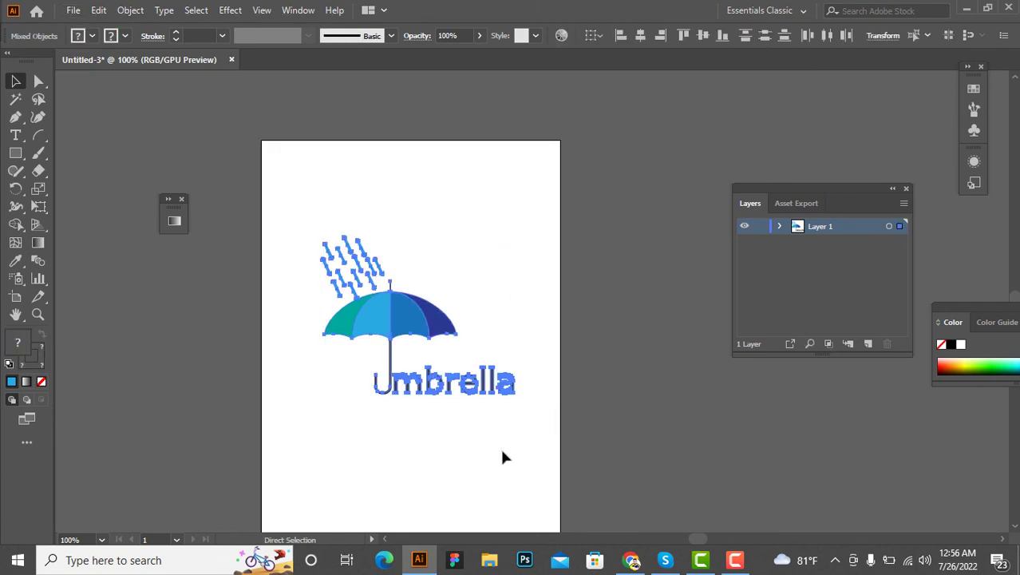
pyautogui.press('v')
pyautogui.scroll(-4, 487, 439)
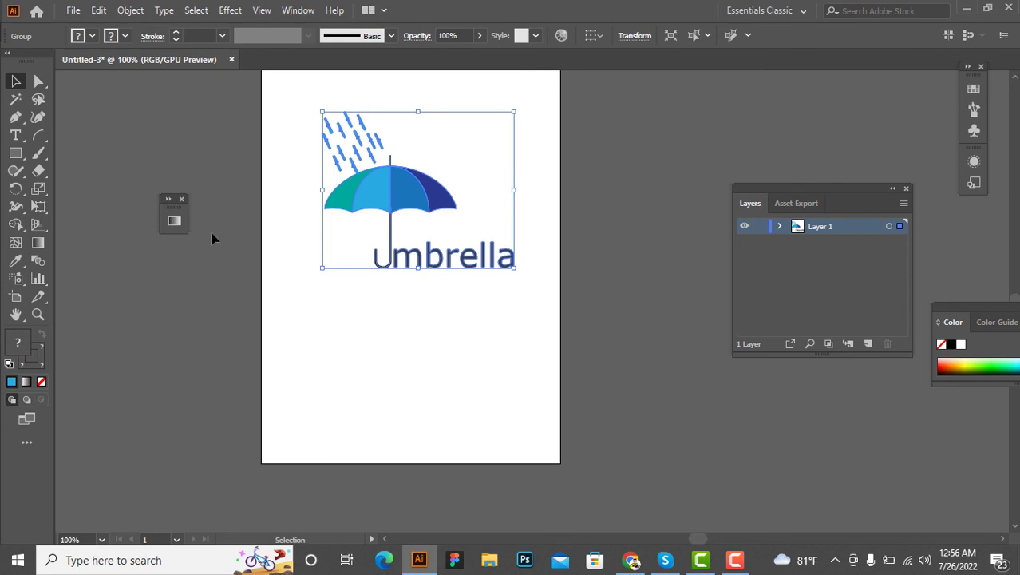
pyautogui.moveTo(397, 205); pyautogui.dragTo(395, 218)
pyautogui.scroll(1, 395, 218)
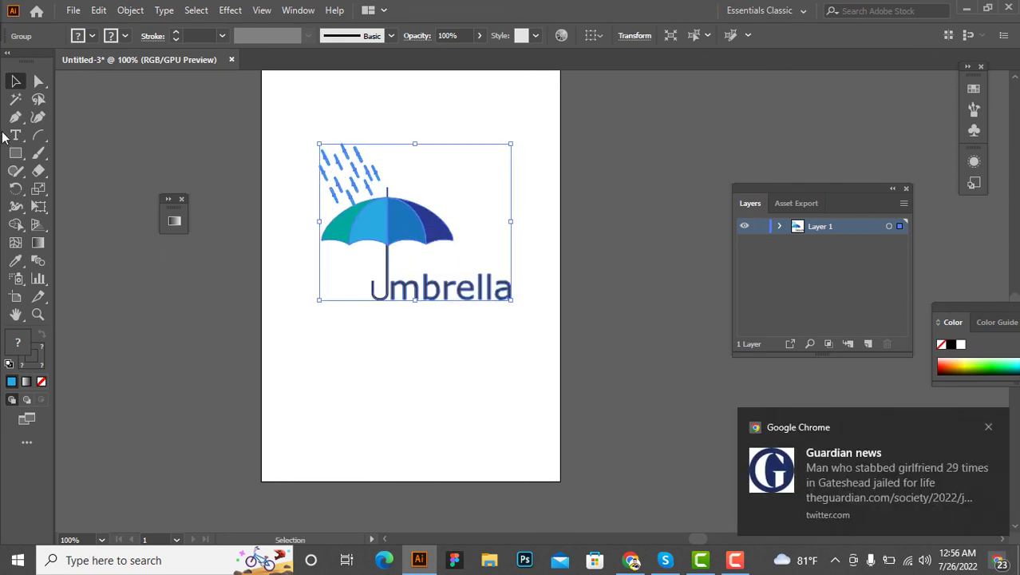
# - Add a dark brown artboard-sized background rectangle behind the logo
pyautogui.click(16, 154)
pyautogui.moveTo(266, 80); pyautogui.dragTo(560, 472)
pyautogui.click(91, 36)
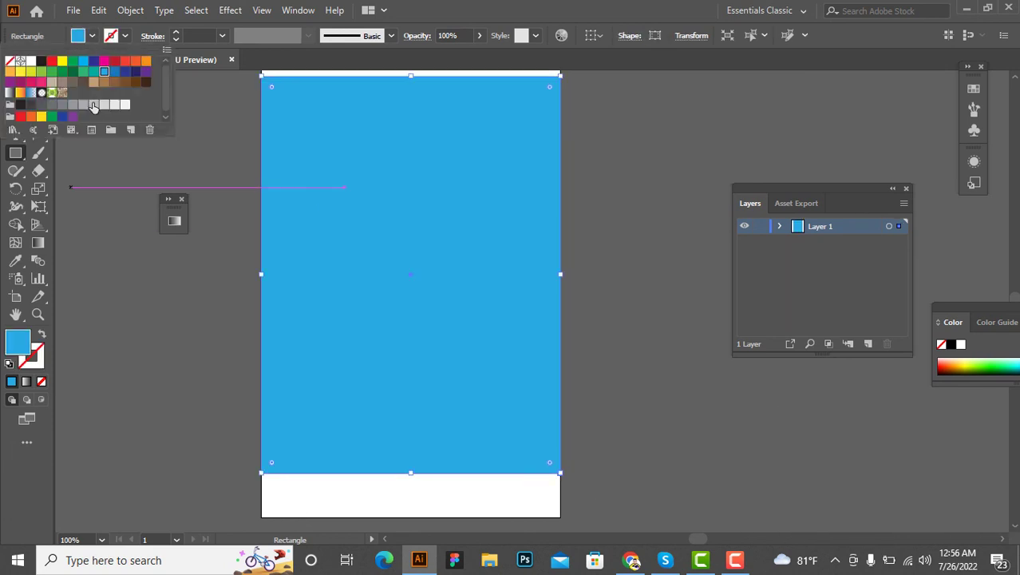
pyautogui.click(145, 82)
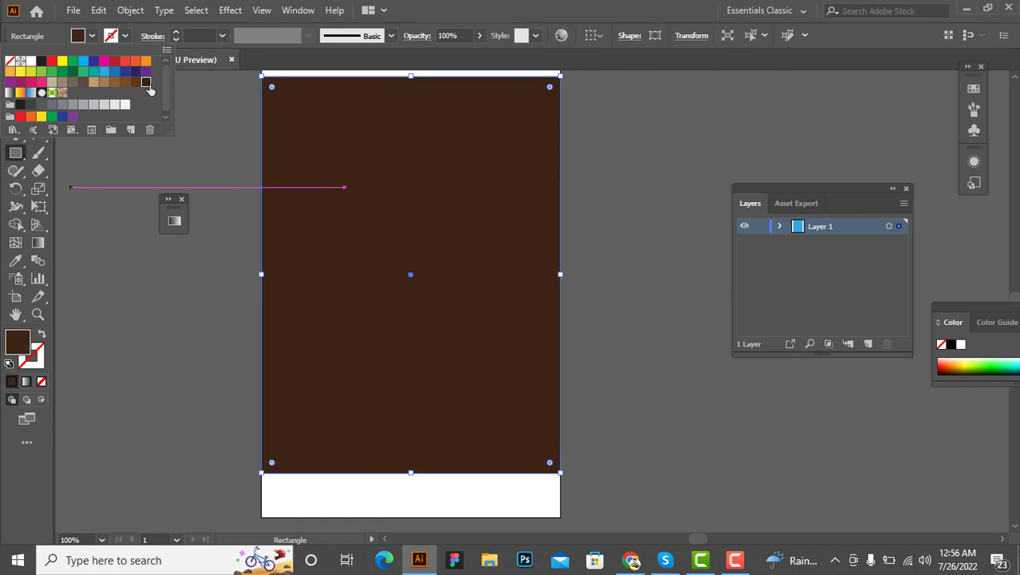
pyautogui.press('Escape')
pyautogui.press('v')
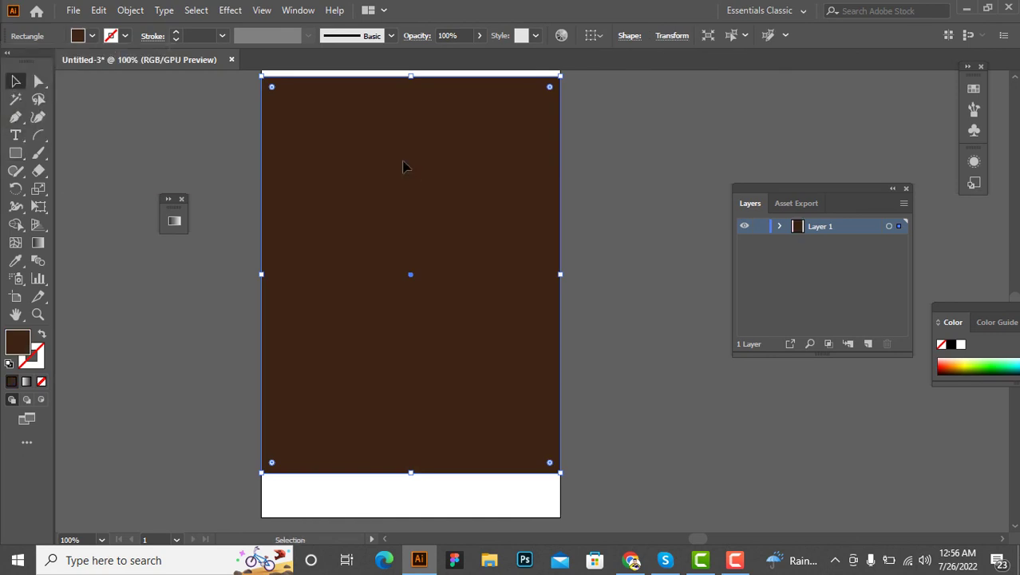
pyautogui.rightClick(403, 165)
pyautogui.click(620, 463)
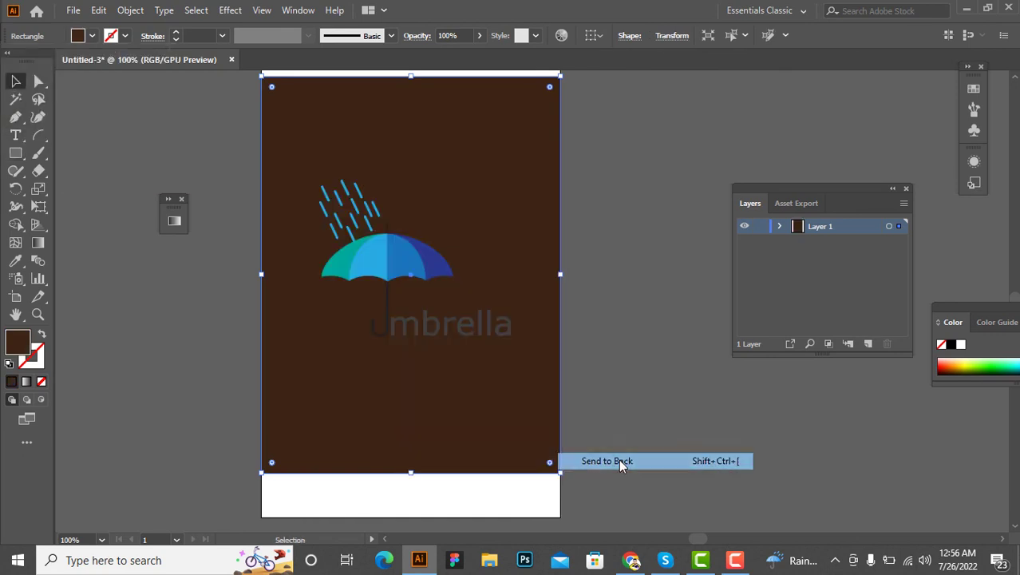
pyautogui.click(612, 360)
# - Delete the brown background rectangle, leaving the artboard white
pyautogui.scroll(2, 501, 344)
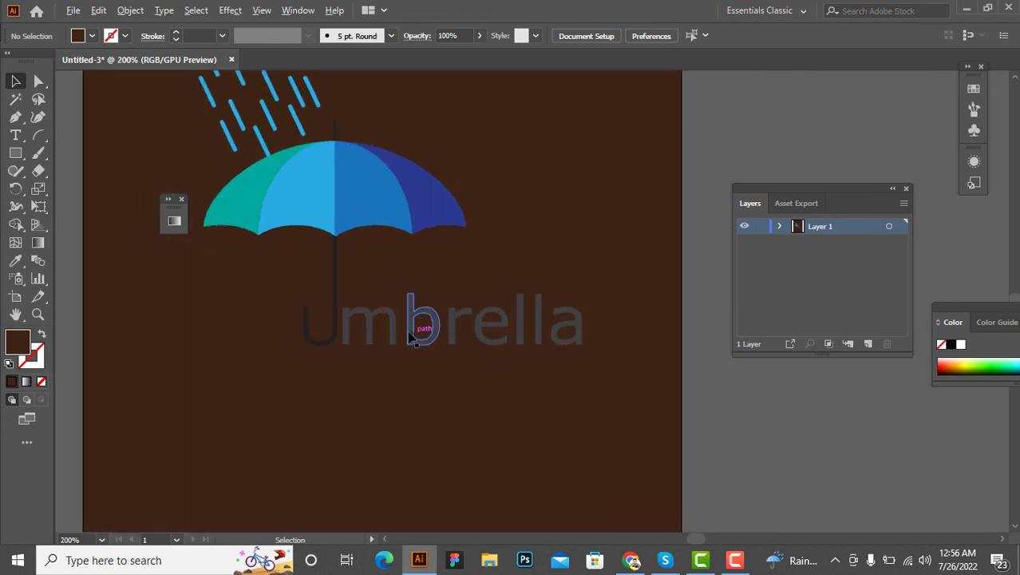
pyautogui.scroll(-2, 413, 339)
pyautogui.click(439, 397)
pyautogui.press('Delete')
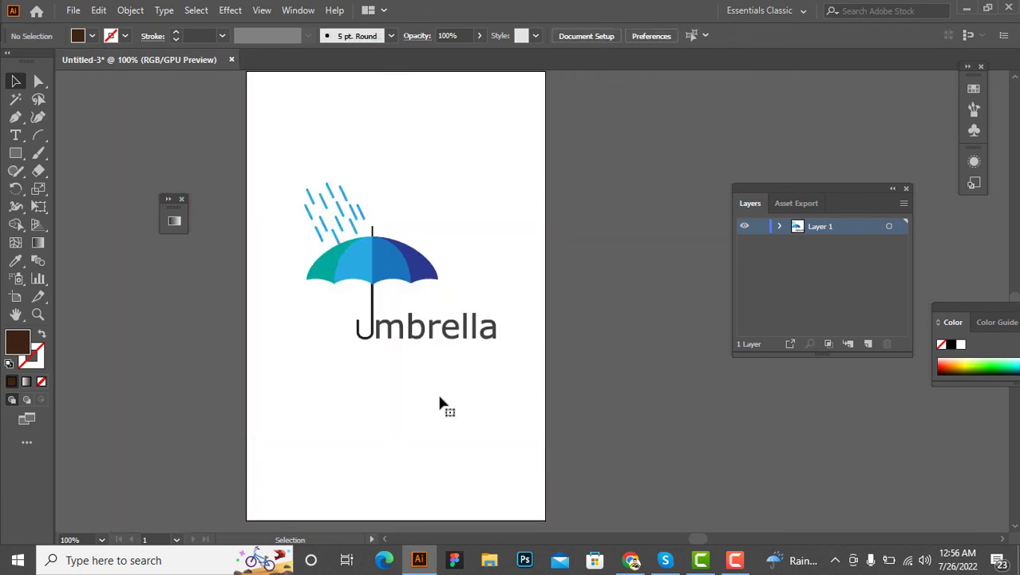
pyautogui.scroll(-1, 439, 399)
pyautogui.scroll(-1, 455, 388)
pyautogui.moveTo(330, 210); pyautogui.dragTo(533, 397)
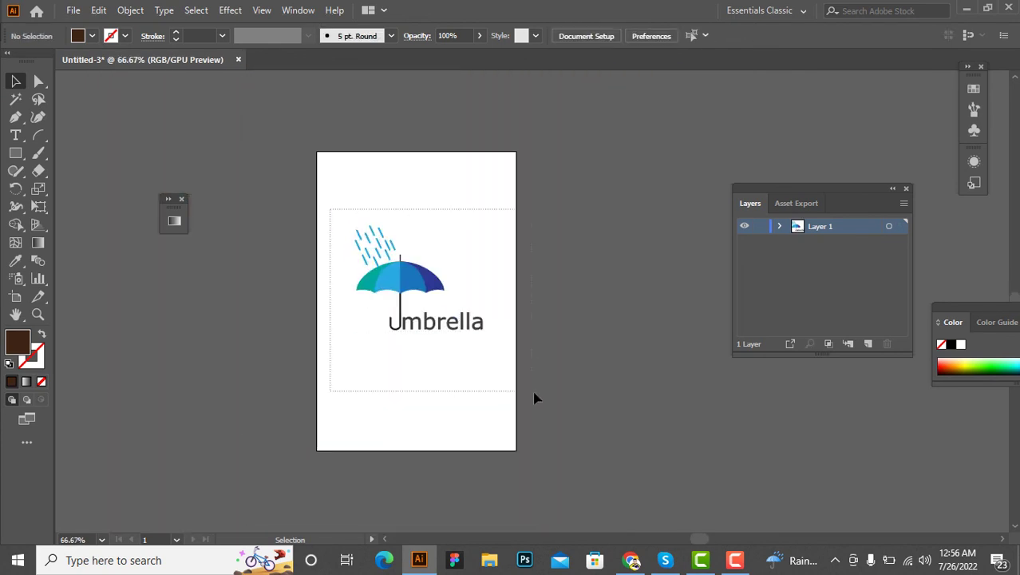
pyautogui.scroll(2, 533, 397)
pyautogui.hscroll(-3, 586, 364)
pyautogui.scroll(1, 628, 366)
pyautogui.scroll(3, 619, 364)
pyautogui.click(652, 300)
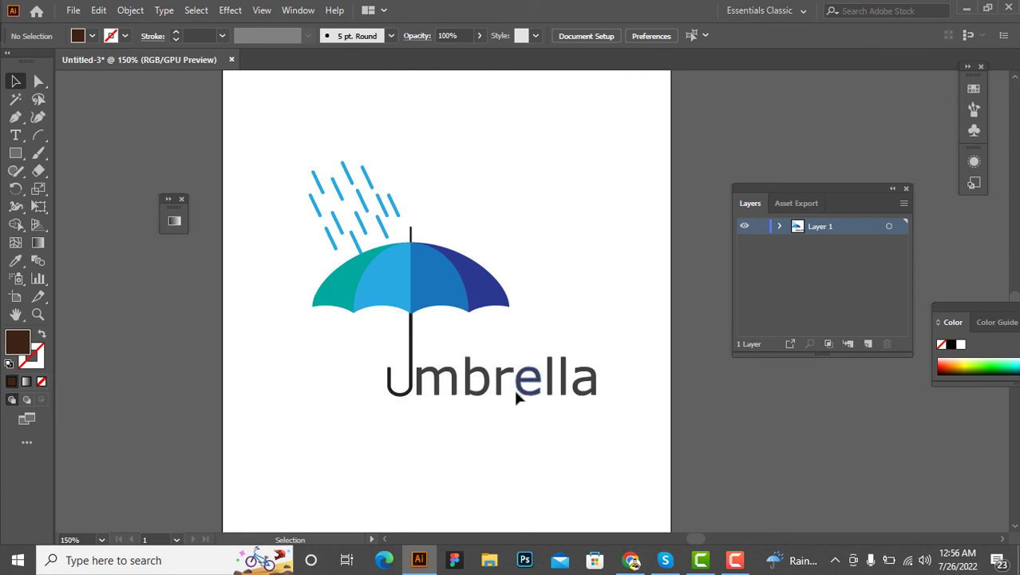
pyautogui.scroll(1, 518, 429)
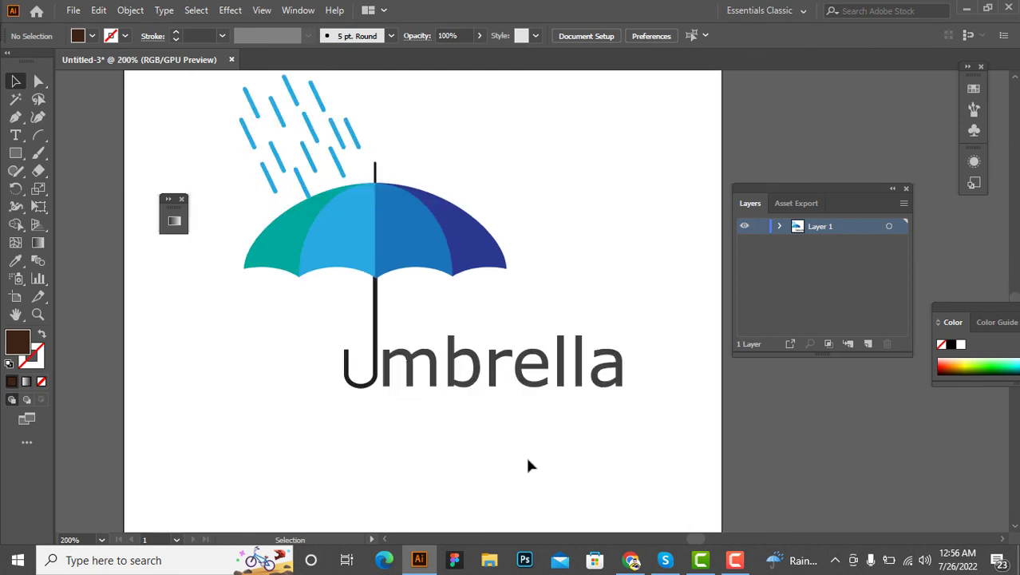
pyautogui.scroll(1, 536, 441)
pyautogui.scroll(2, 425, 240)
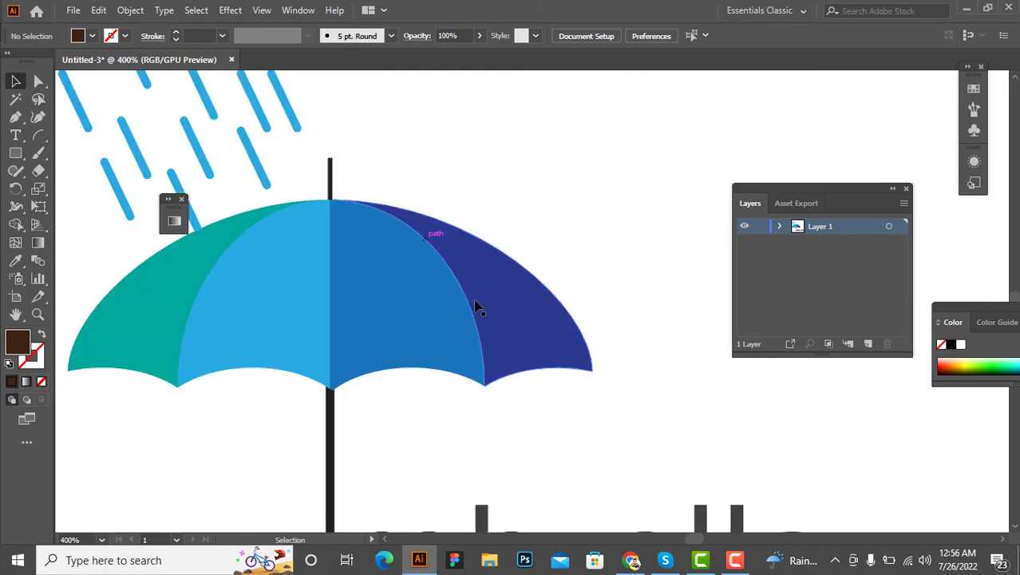
pyautogui.scroll(1, 490, 336)
pyautogui.scroll(-1, 503, 337)
pyautogui.hscroll(-3, 607, 367)
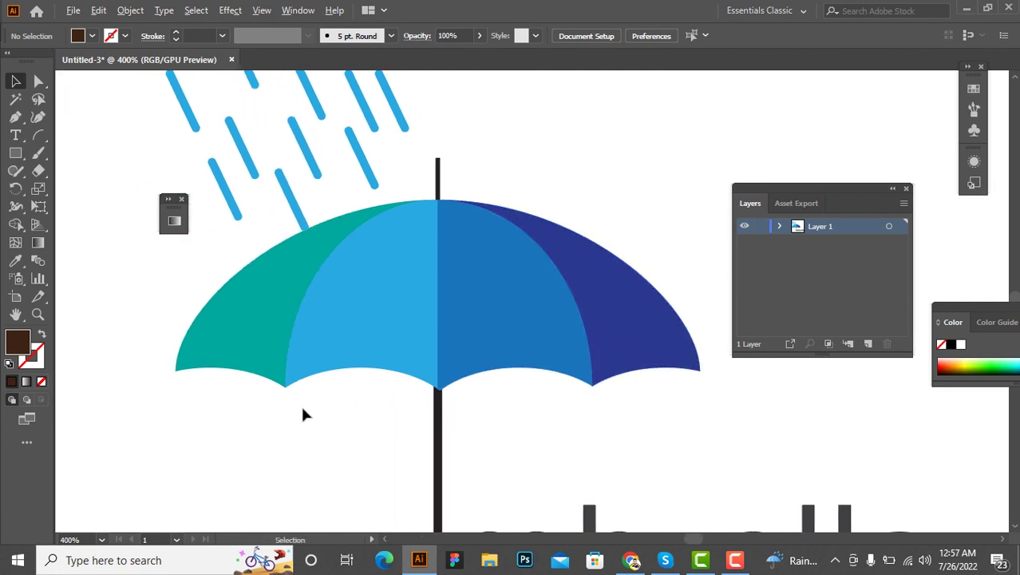
pyautogui.scroll(2, 303, 421)
pyautogui.hscroll(-1, 280, 399)
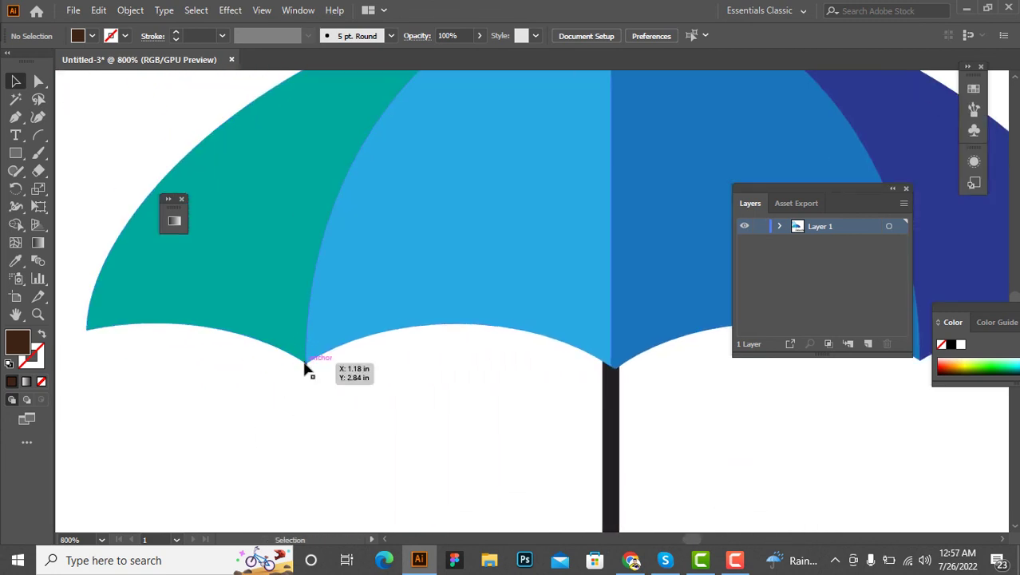
pyautogui.scroll(-3, 304, 367)
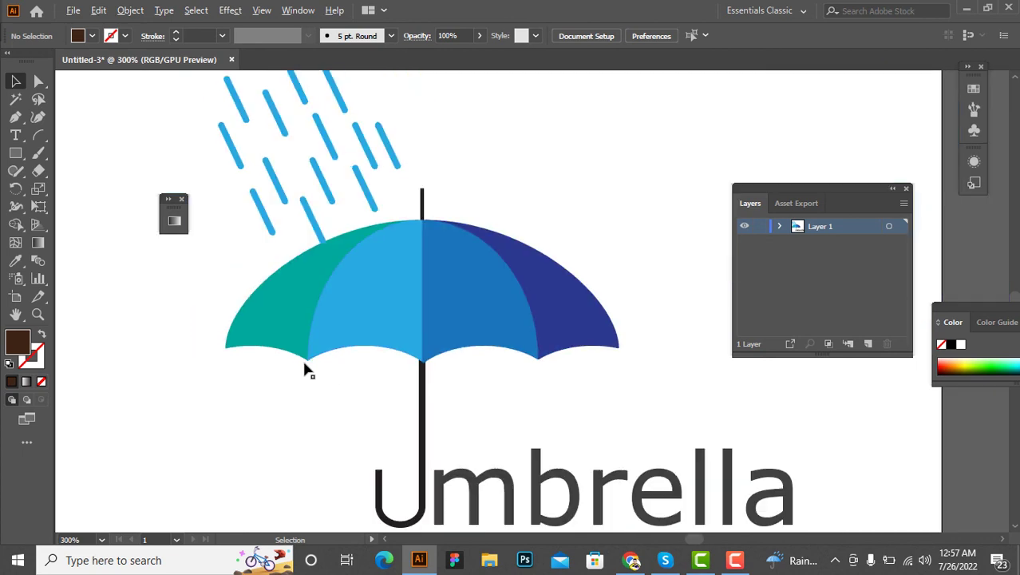
pyautogui.scroll(-3, 304, 367)
pyautogui.scroll(3, 342, 337)
pyautogui.scroll(2, 342, 337)
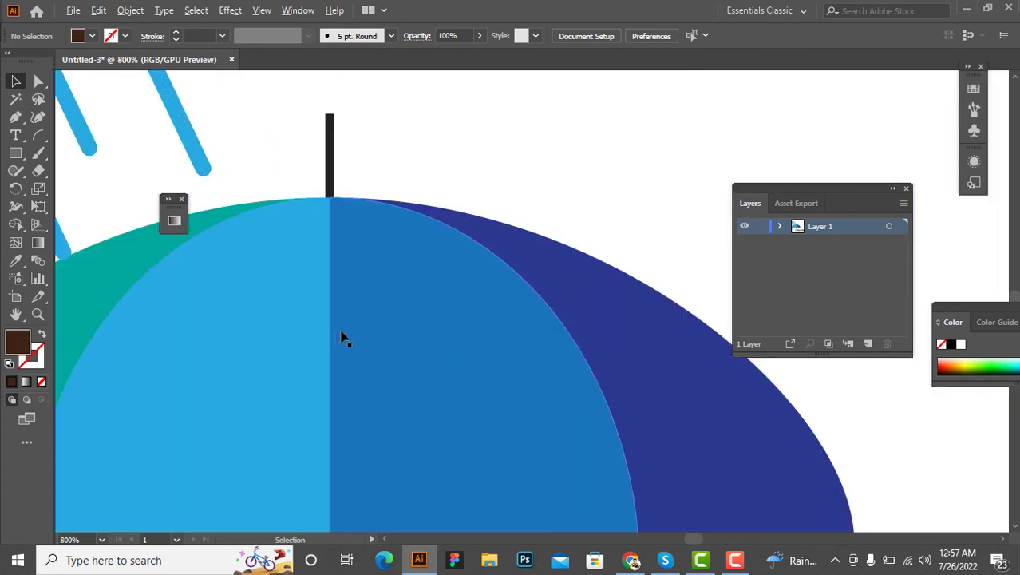
pyautogui.scroll(-2, 342, 337)
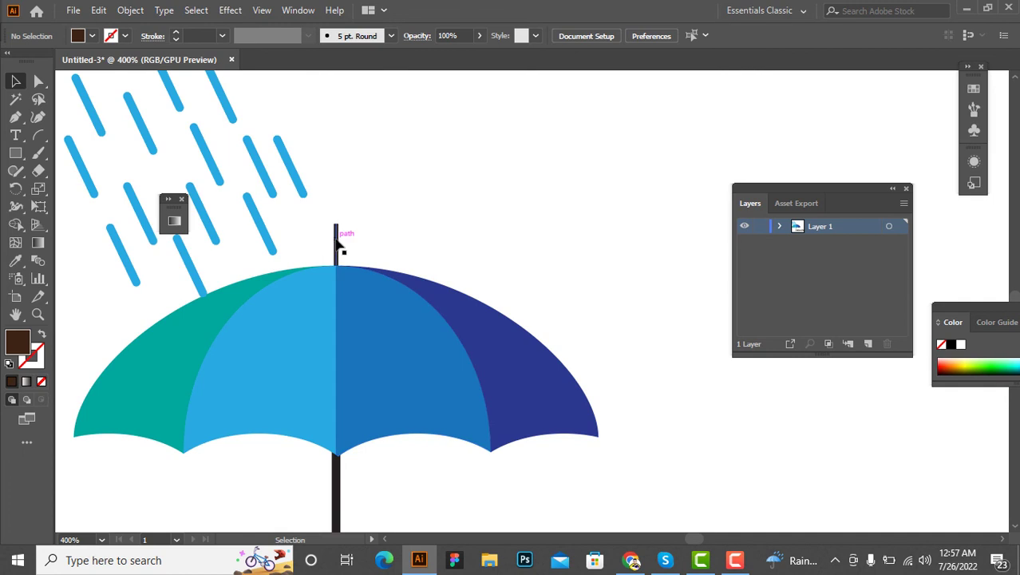
pyautogui.moveTo(341, 244); pyautogui.dragTo(339, 248)
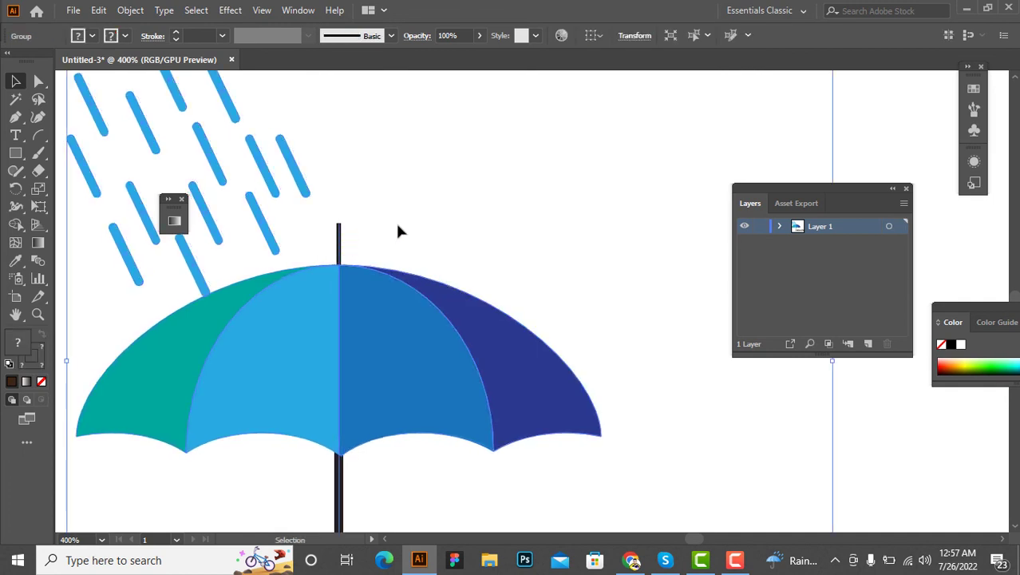
pyautogui.scroll(-5, 398, 228)
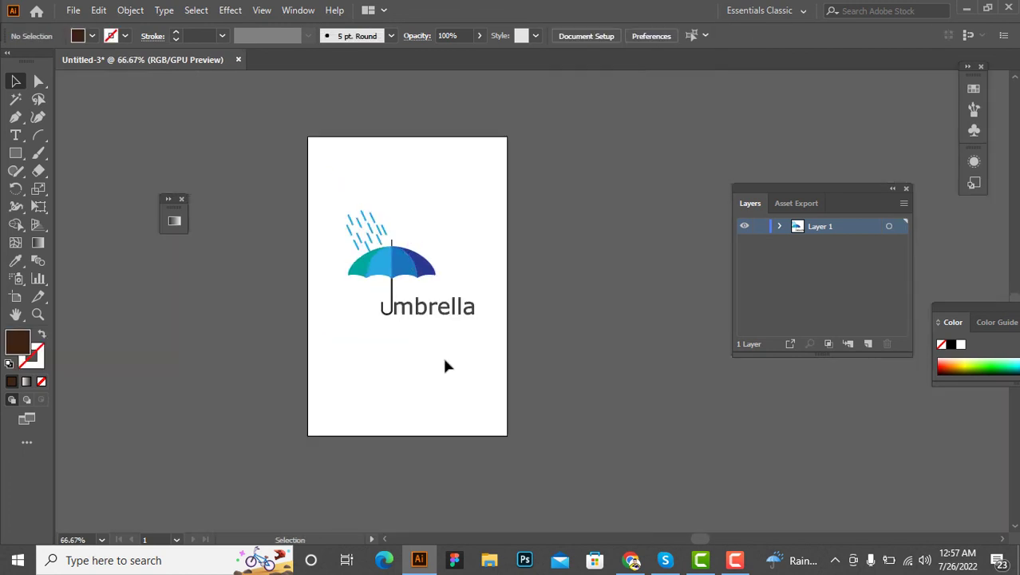
pyautogui.scroll(1, 445, 365)
pyautogui.hscroll(-1, 445, 366)
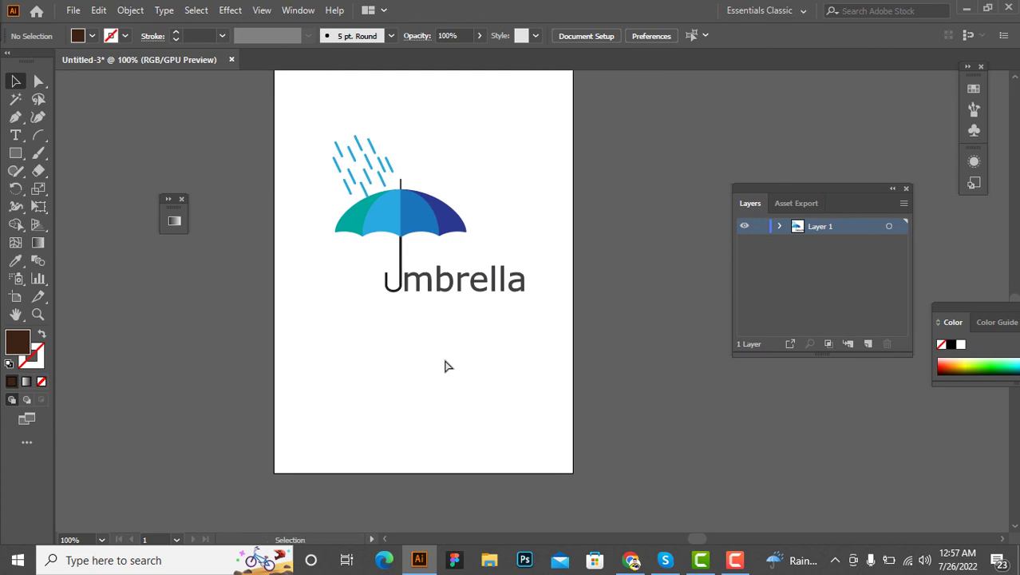